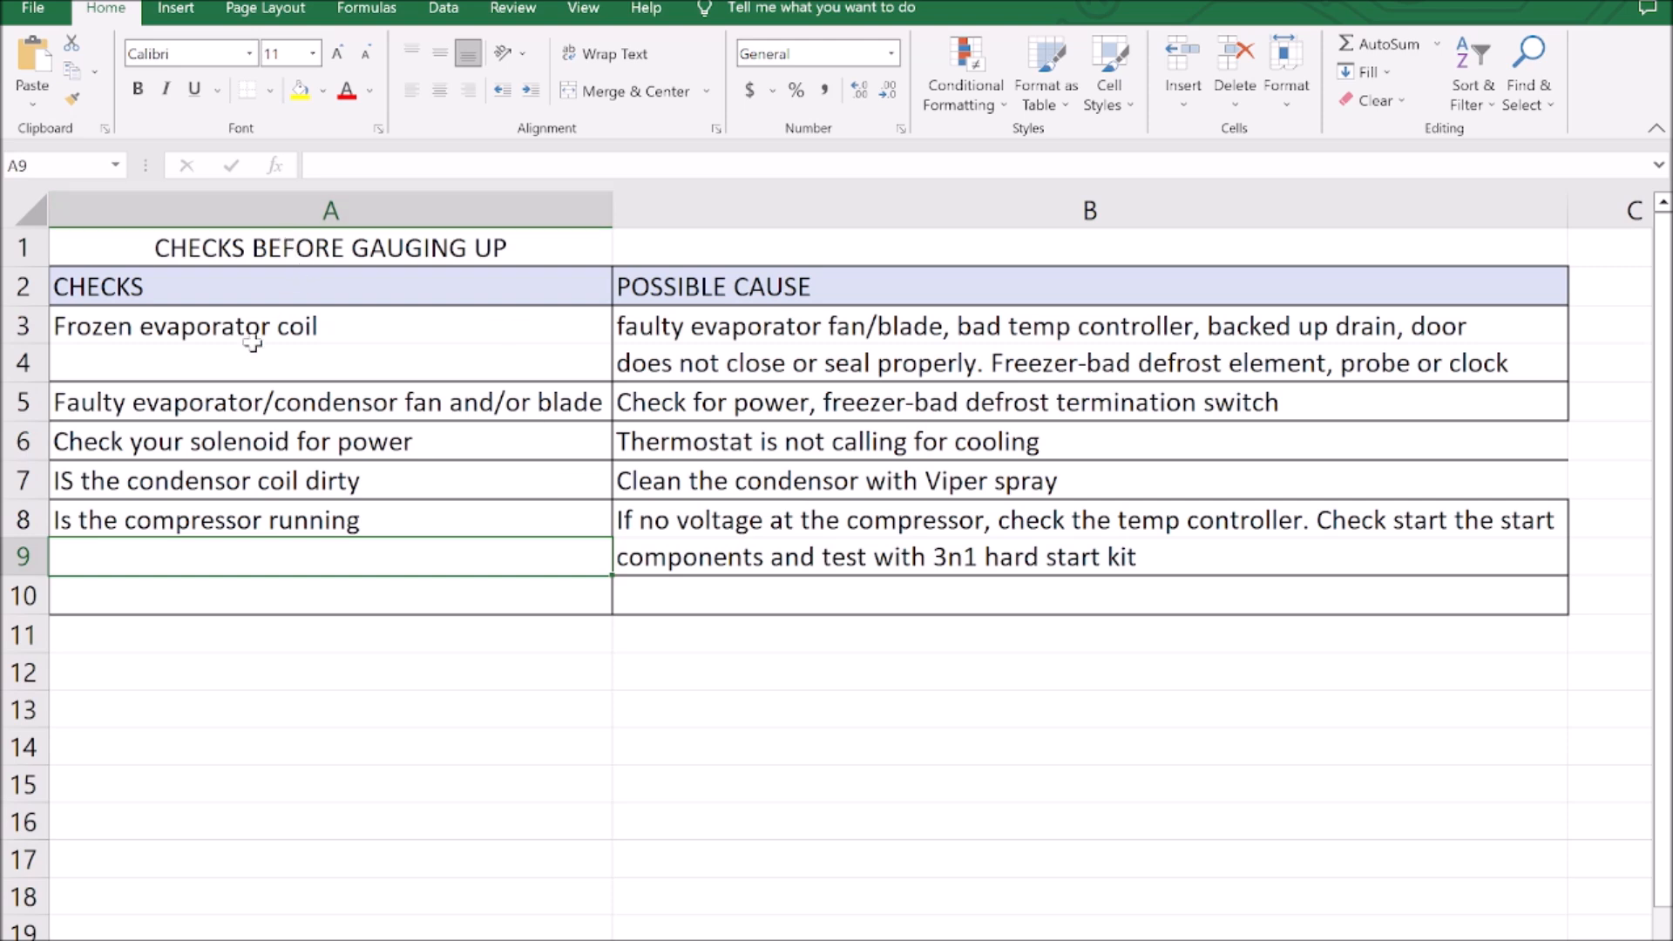
Step: Point out the frozen coil, faulty fan, dirty condenser and compressor-running checks in the Excel table
{"action": "left_click_drag", "start_coordinate": [164, 330], "coordinate": [225, 356]}
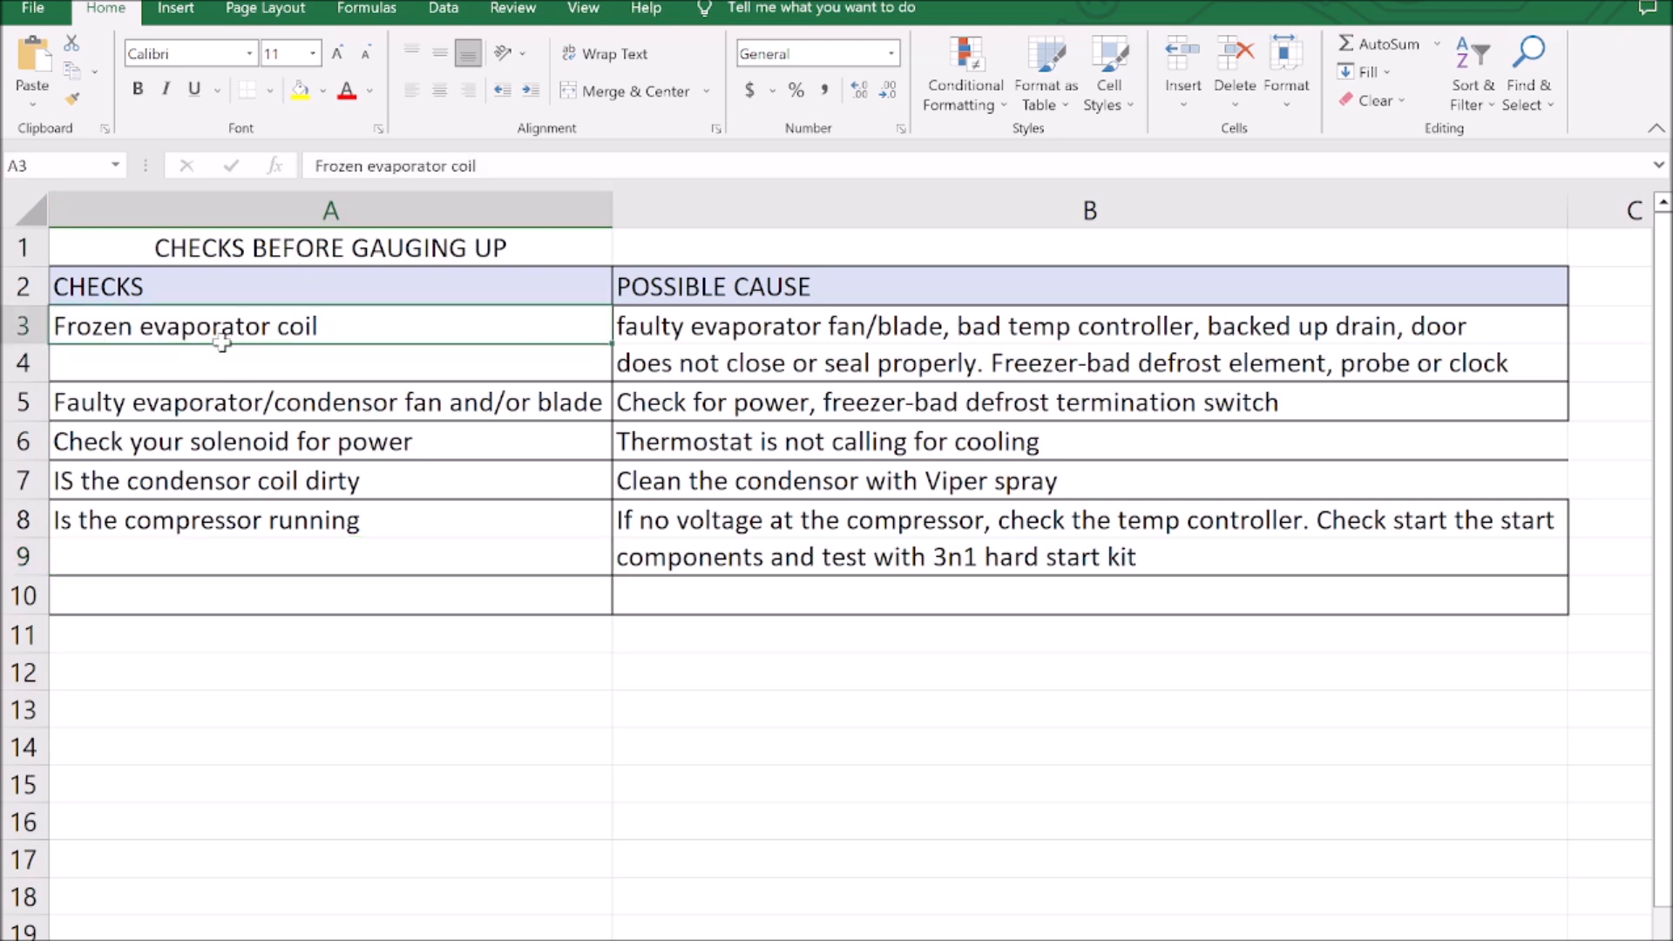
{"action": "left_click", "coordinate": [280, 408]}
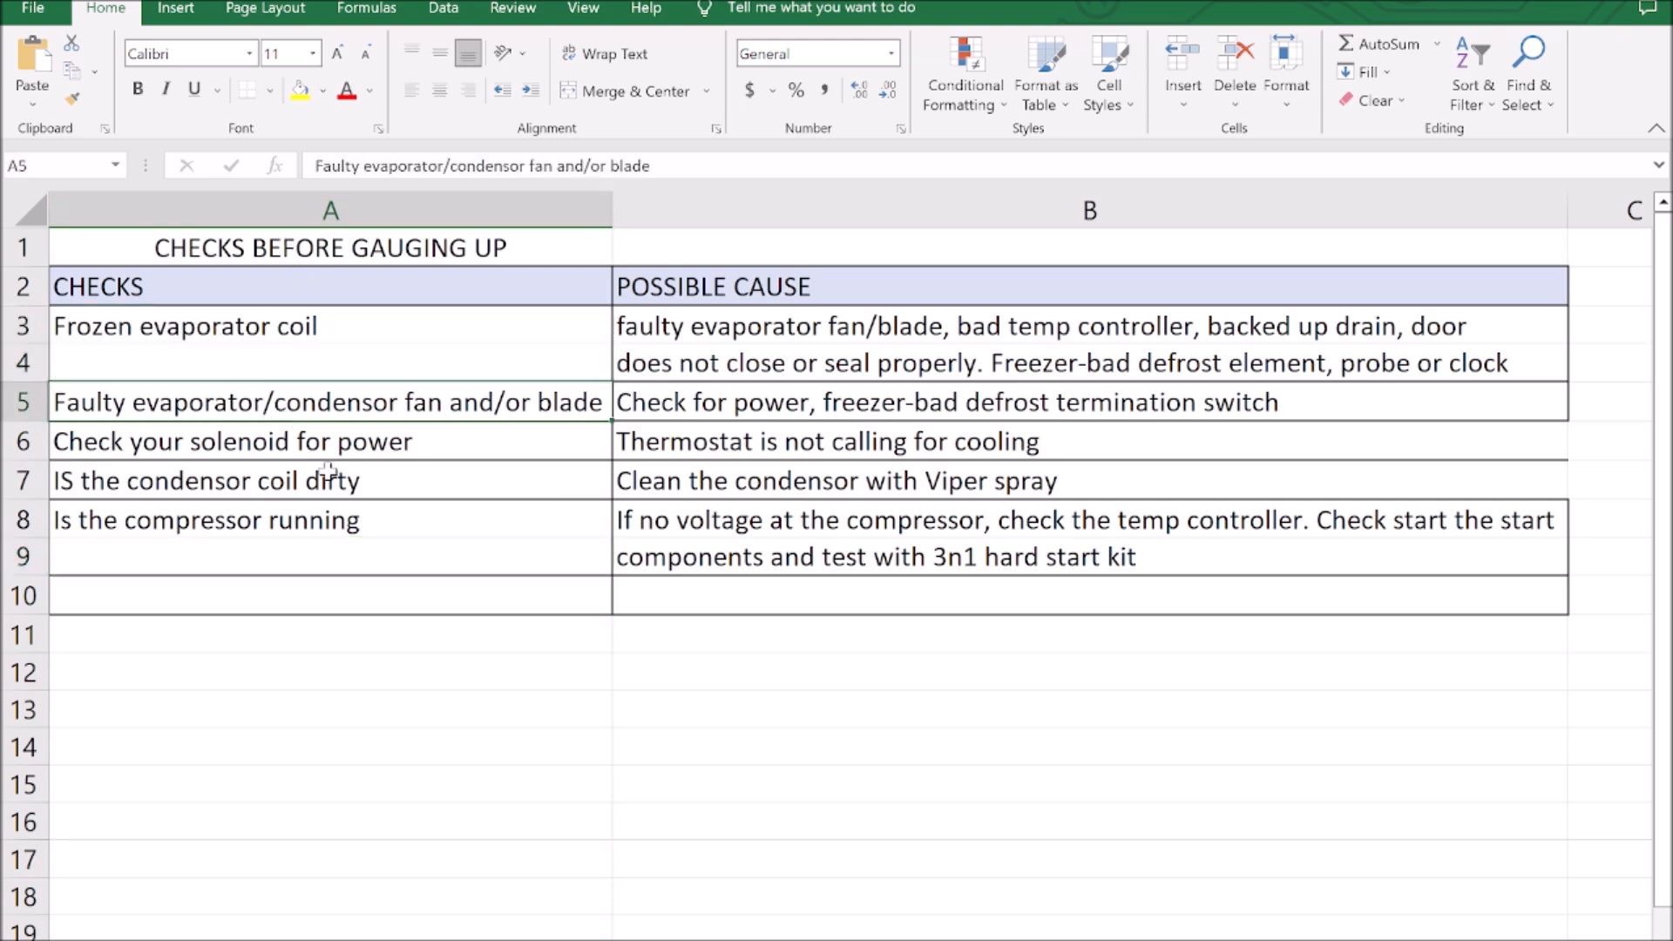
{"action": "left_click", "coordinate": [375, 485]}
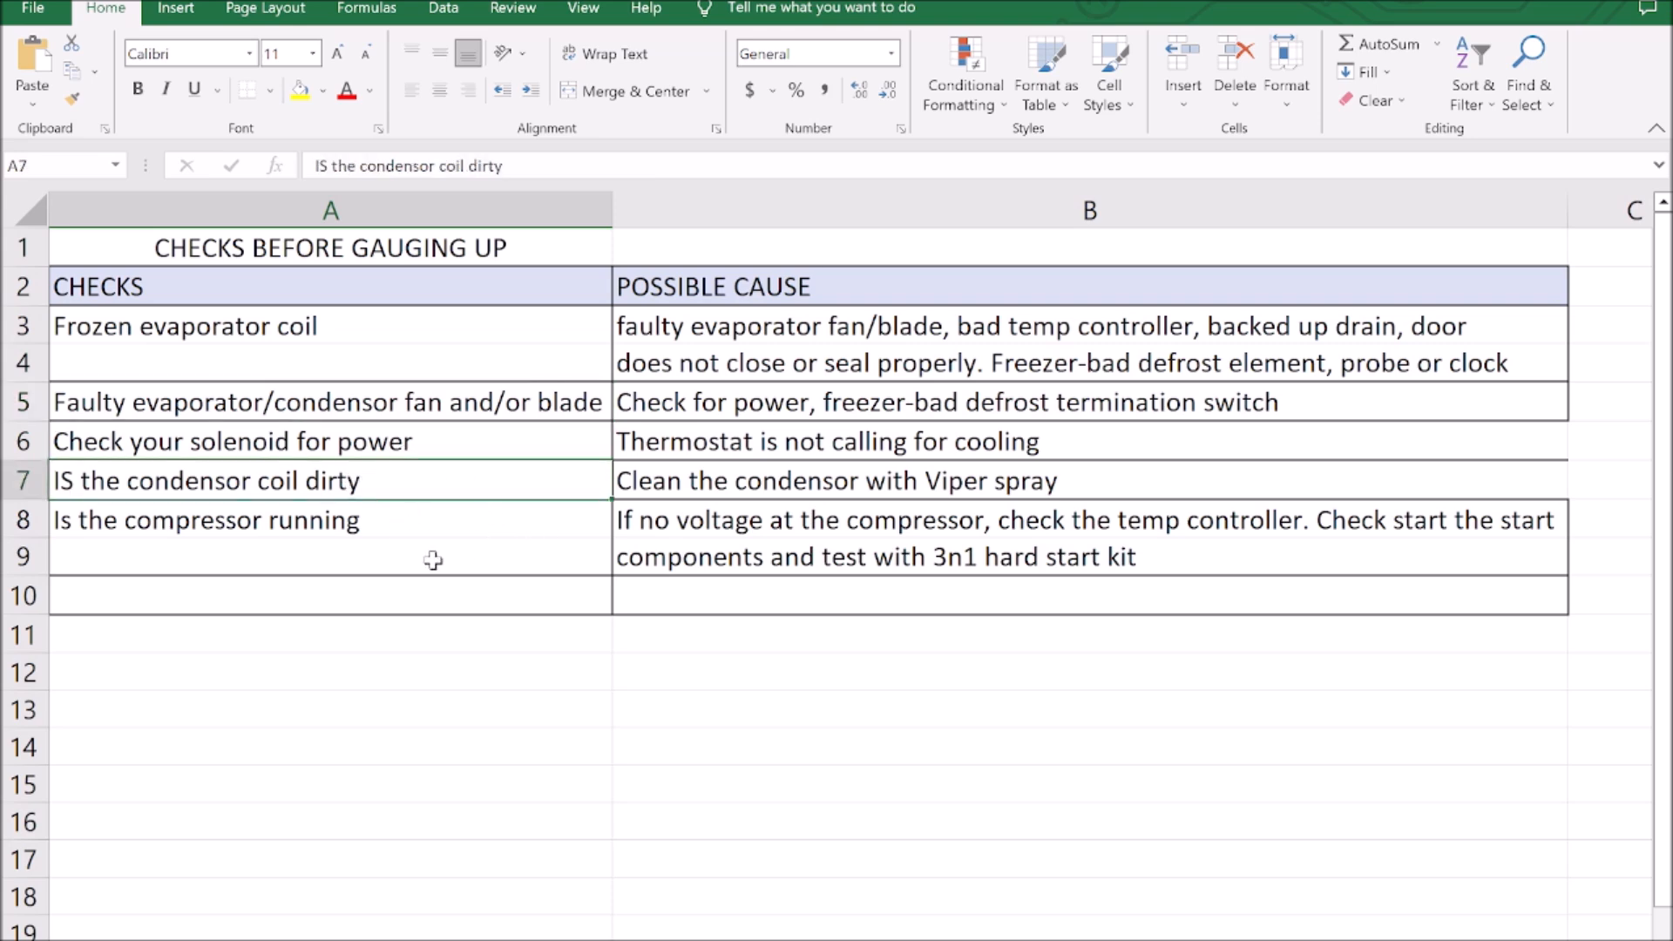
{"action": "left_click_drag", "start_coordinate": [393, 524], "coordinate": [400, 556]}
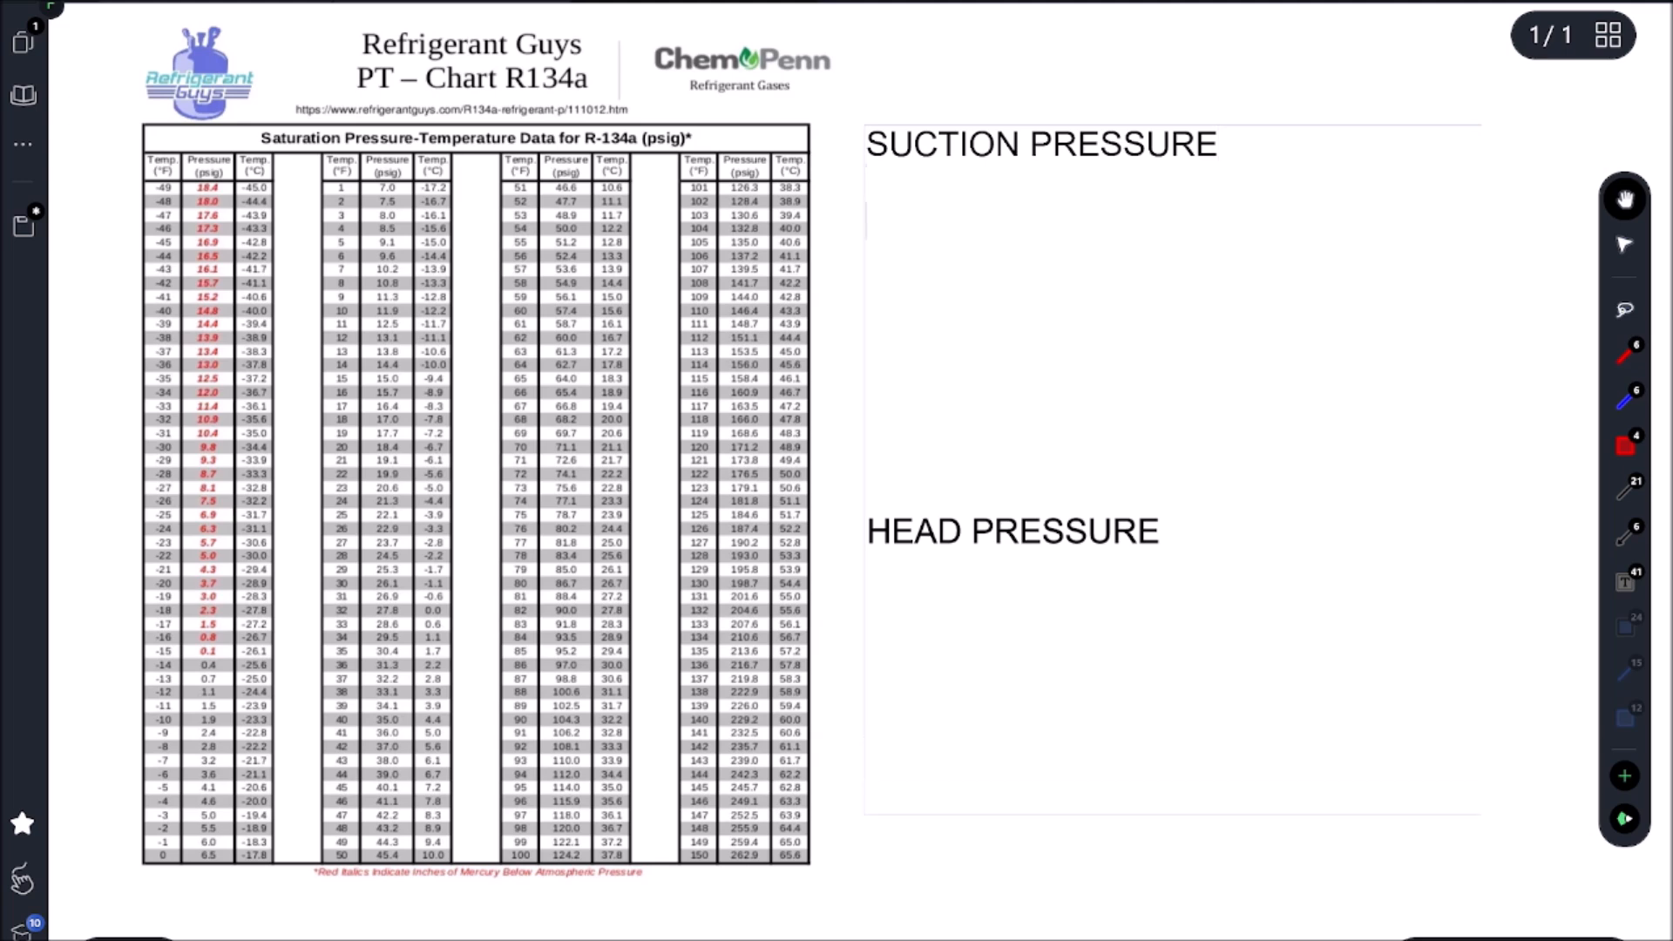
{"action": "type", "text": "DESI"}
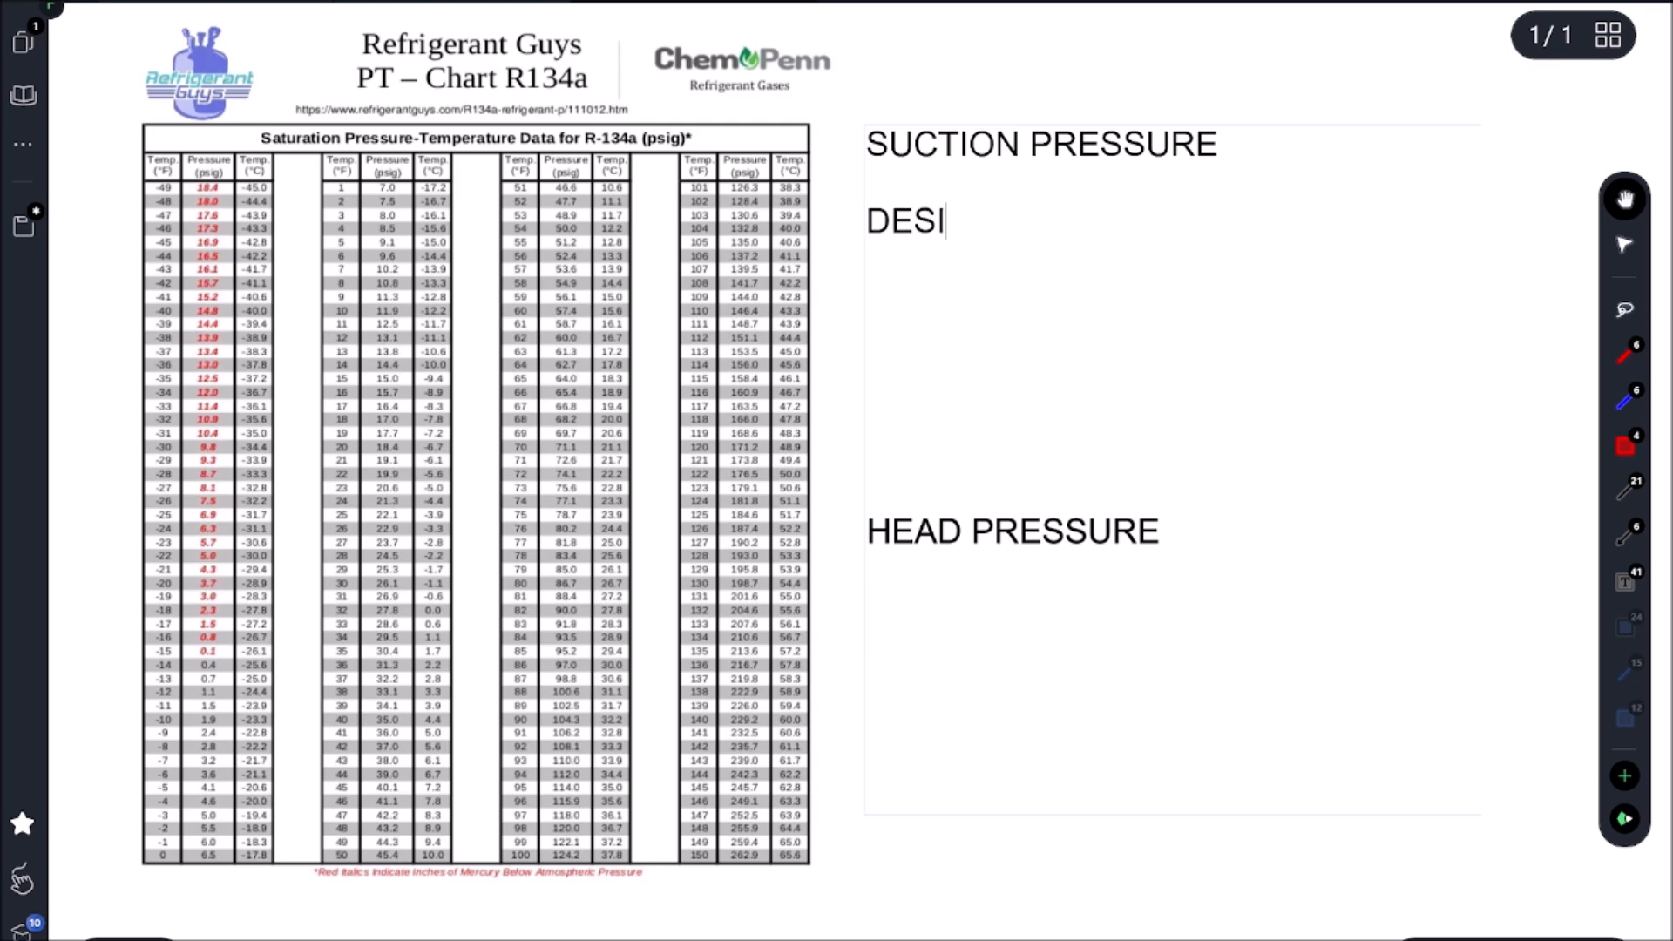
{"action": "type", "text": "RED BOX TEMP"}
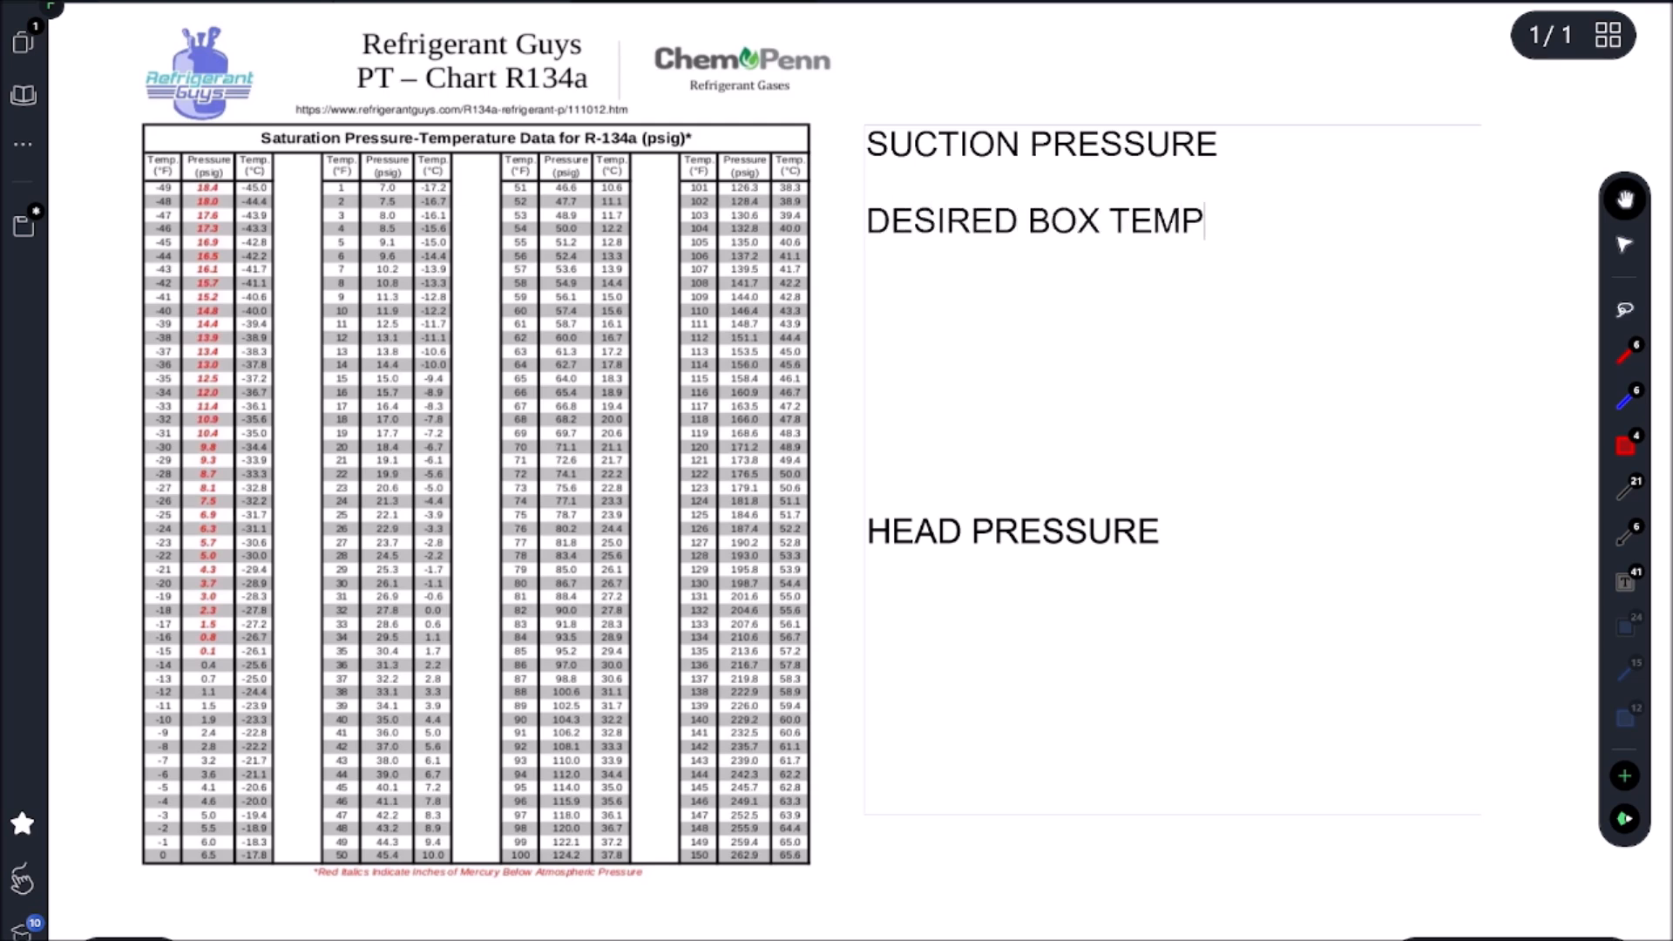
{"action": "type", "text": " - E"}
{"action": "type", "text": "VAP TD"}
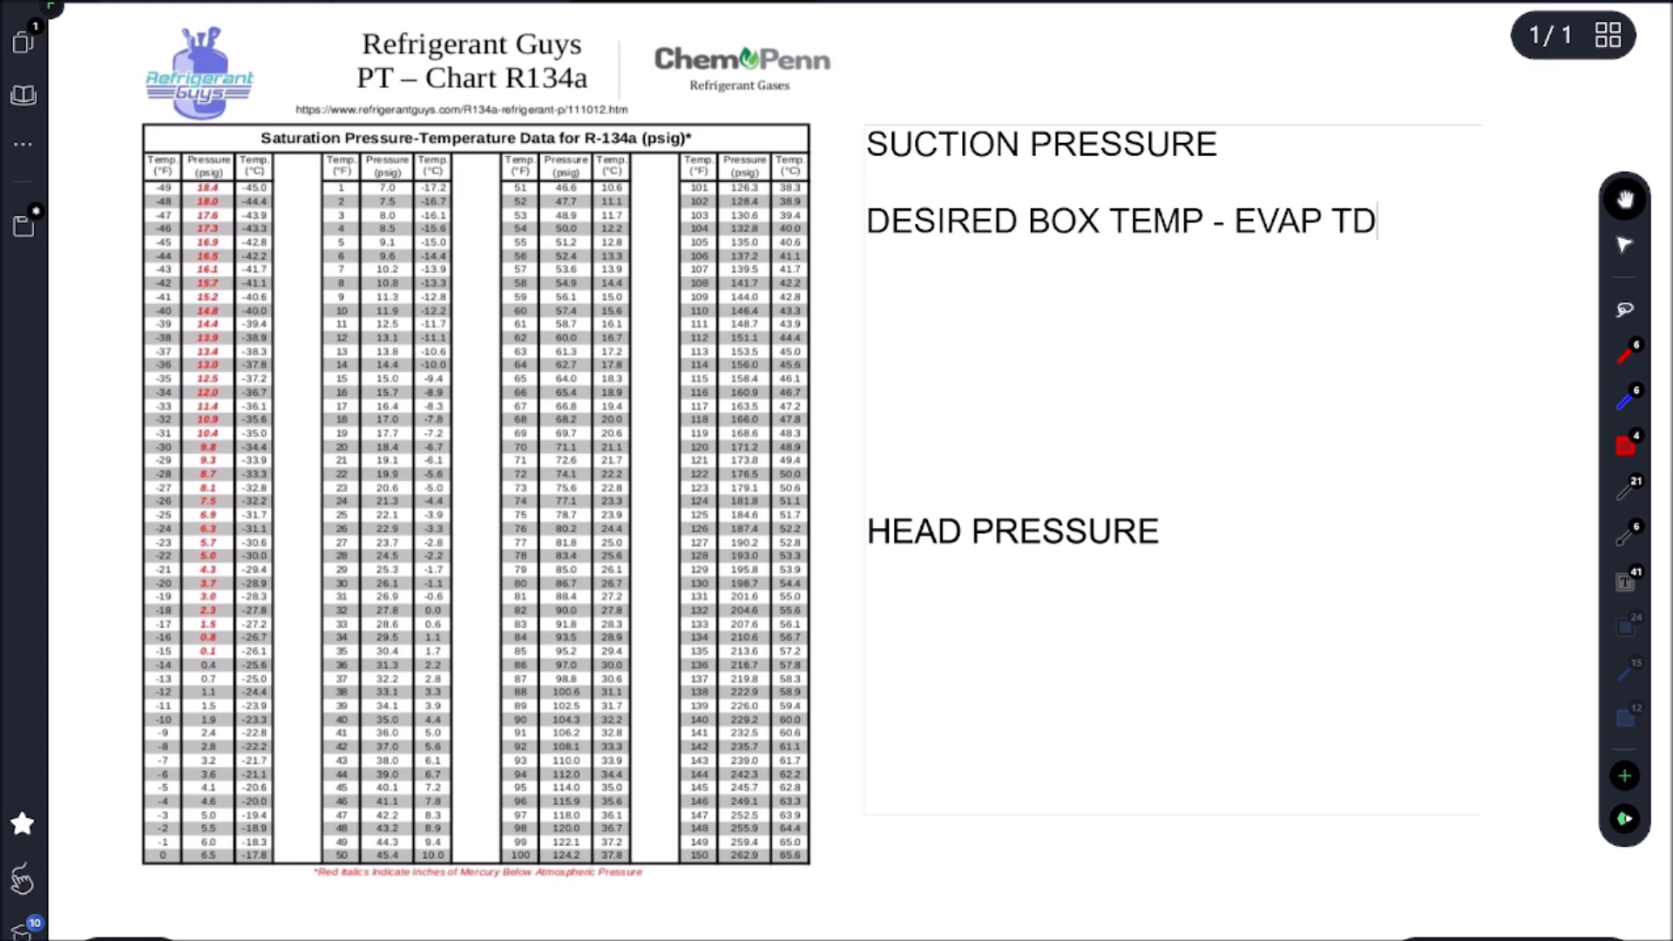
Step: Write the DESIRED BOX TEMP - EVAP TD rule with 34F - 20F= 14 on the next line
{"action": "key", "text": "Return"}
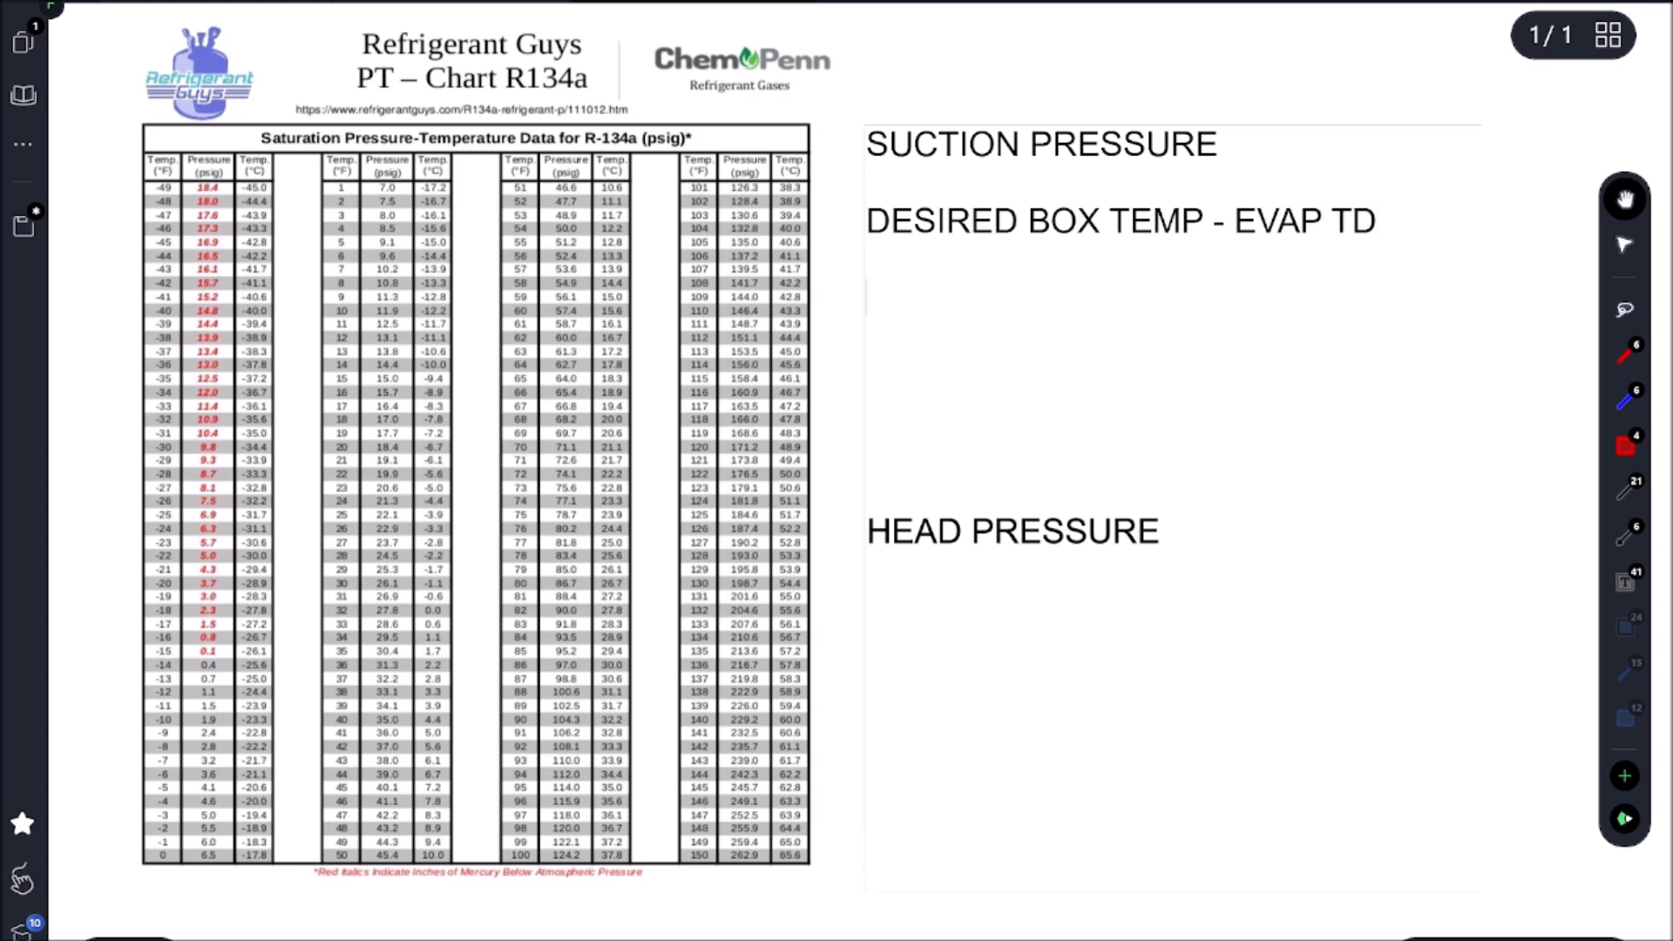
{"action": "type", "text": "34"}
{"action": "type", "text": "F - "}
{"action": "type", "text": "20"}
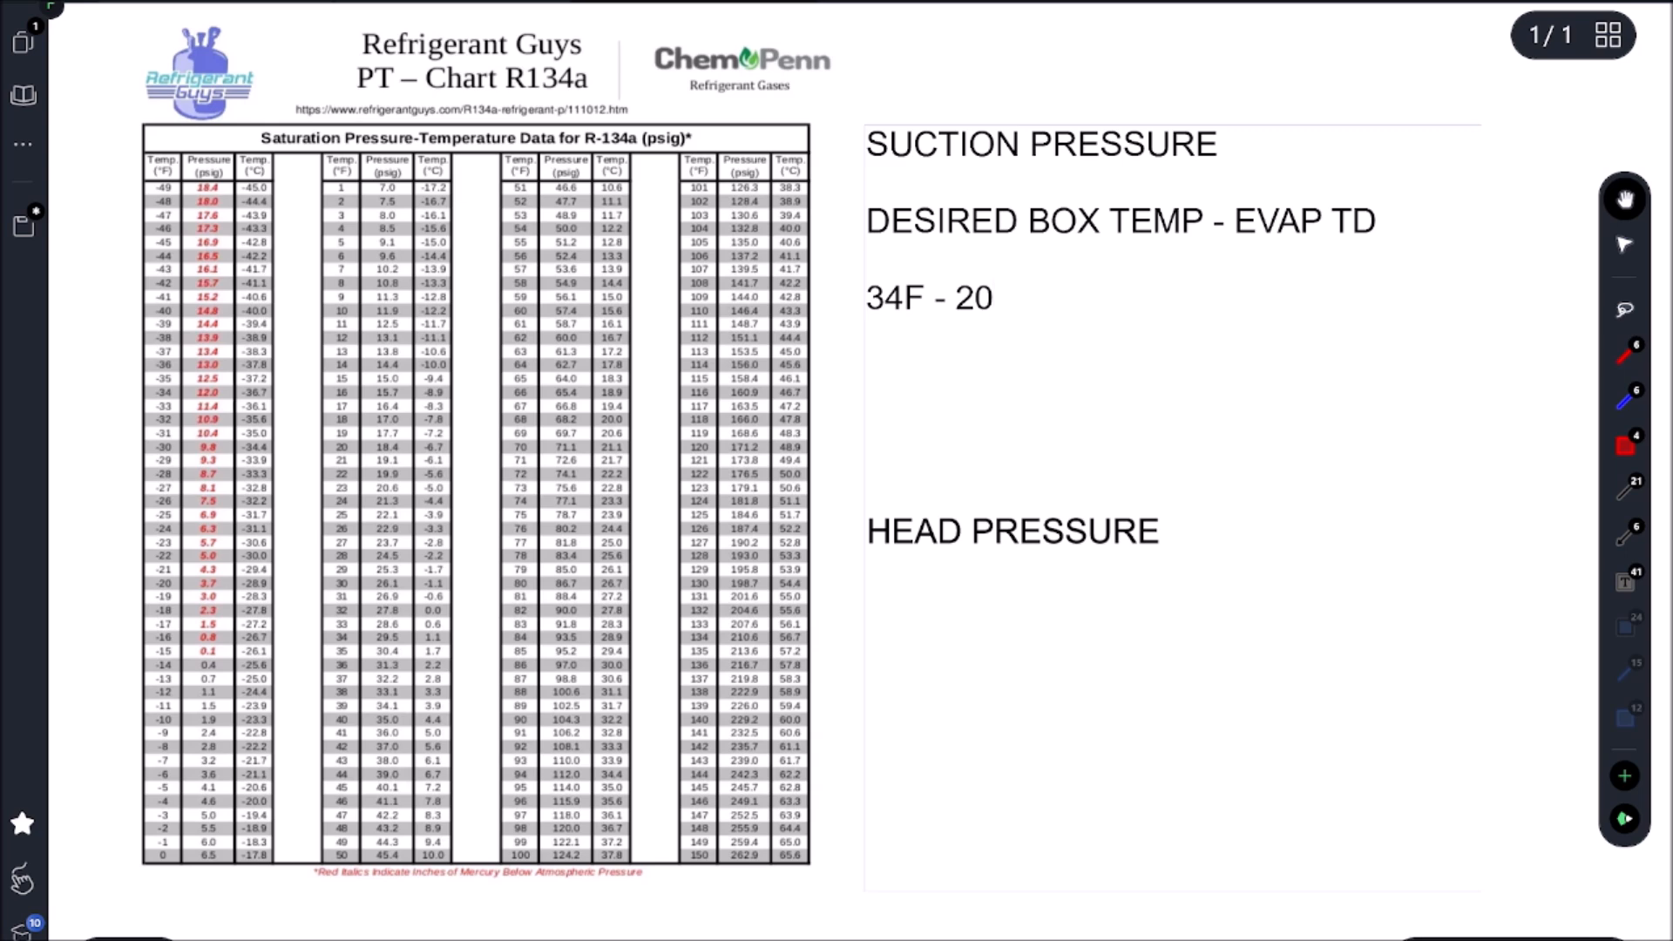
{"action": "type", "text": "F= "}
{"action": "type", "text": "14"}
{"action": "type", "text": "F"}
{"action": "left_click", "coordinate": [1626, 445]}
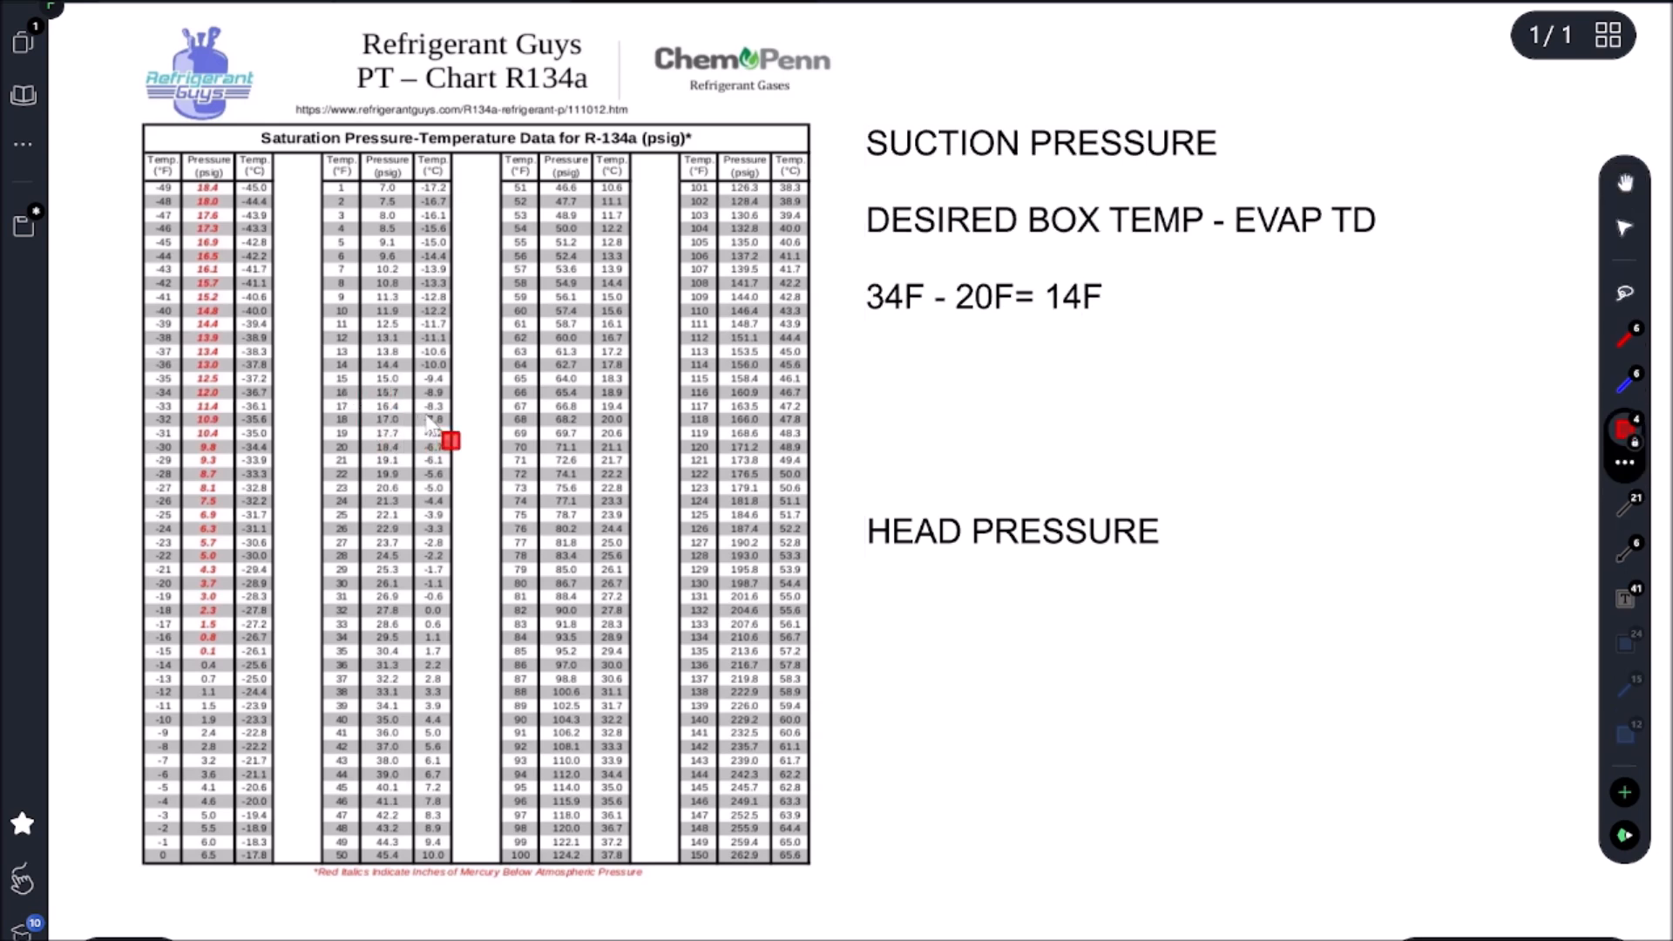
{"action": "scroll", "coordinate": [445, 438], "scroll_direction": "up", "scroll_amount": 5}
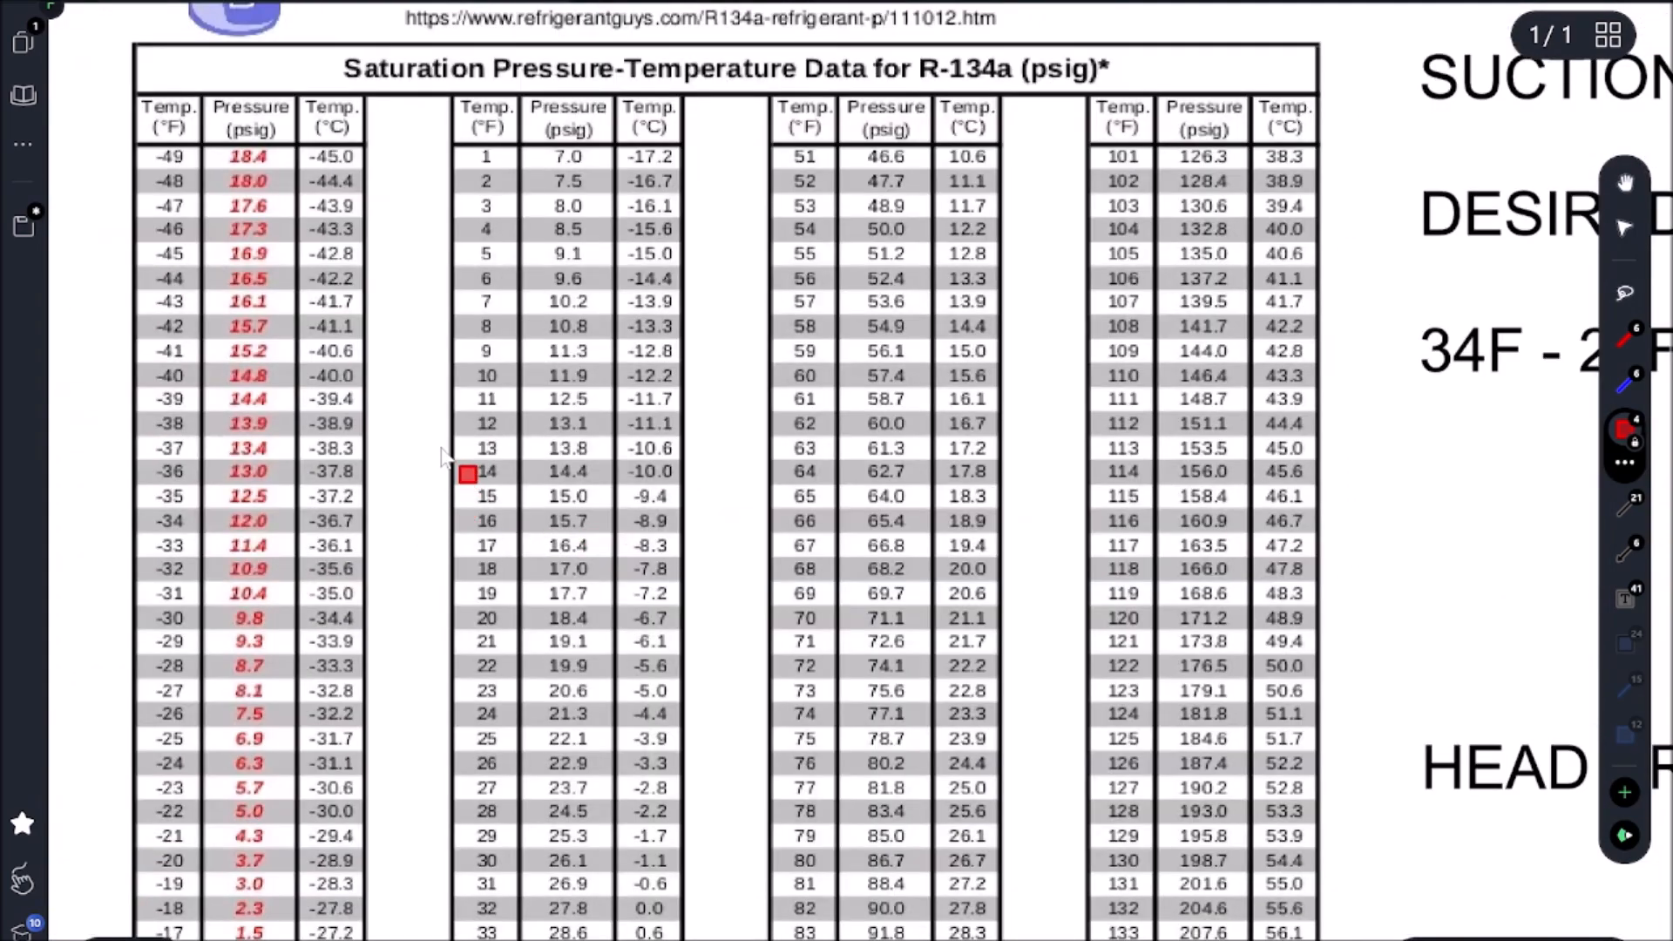
Step: Box the 14°F / 14.4 psig chart row in red so the line reads 14F =14.4 PSI (2PSI)
{"action": "mouse_move", "coordinate": [439, 450]}
{"action": "left_mouse_down"}
{"action": "mouse_move", "coordinate": [524, 505]}
{"action": "mouse_move", "coordinate": [619, 492]}
{"action": "left_mouse_up"}
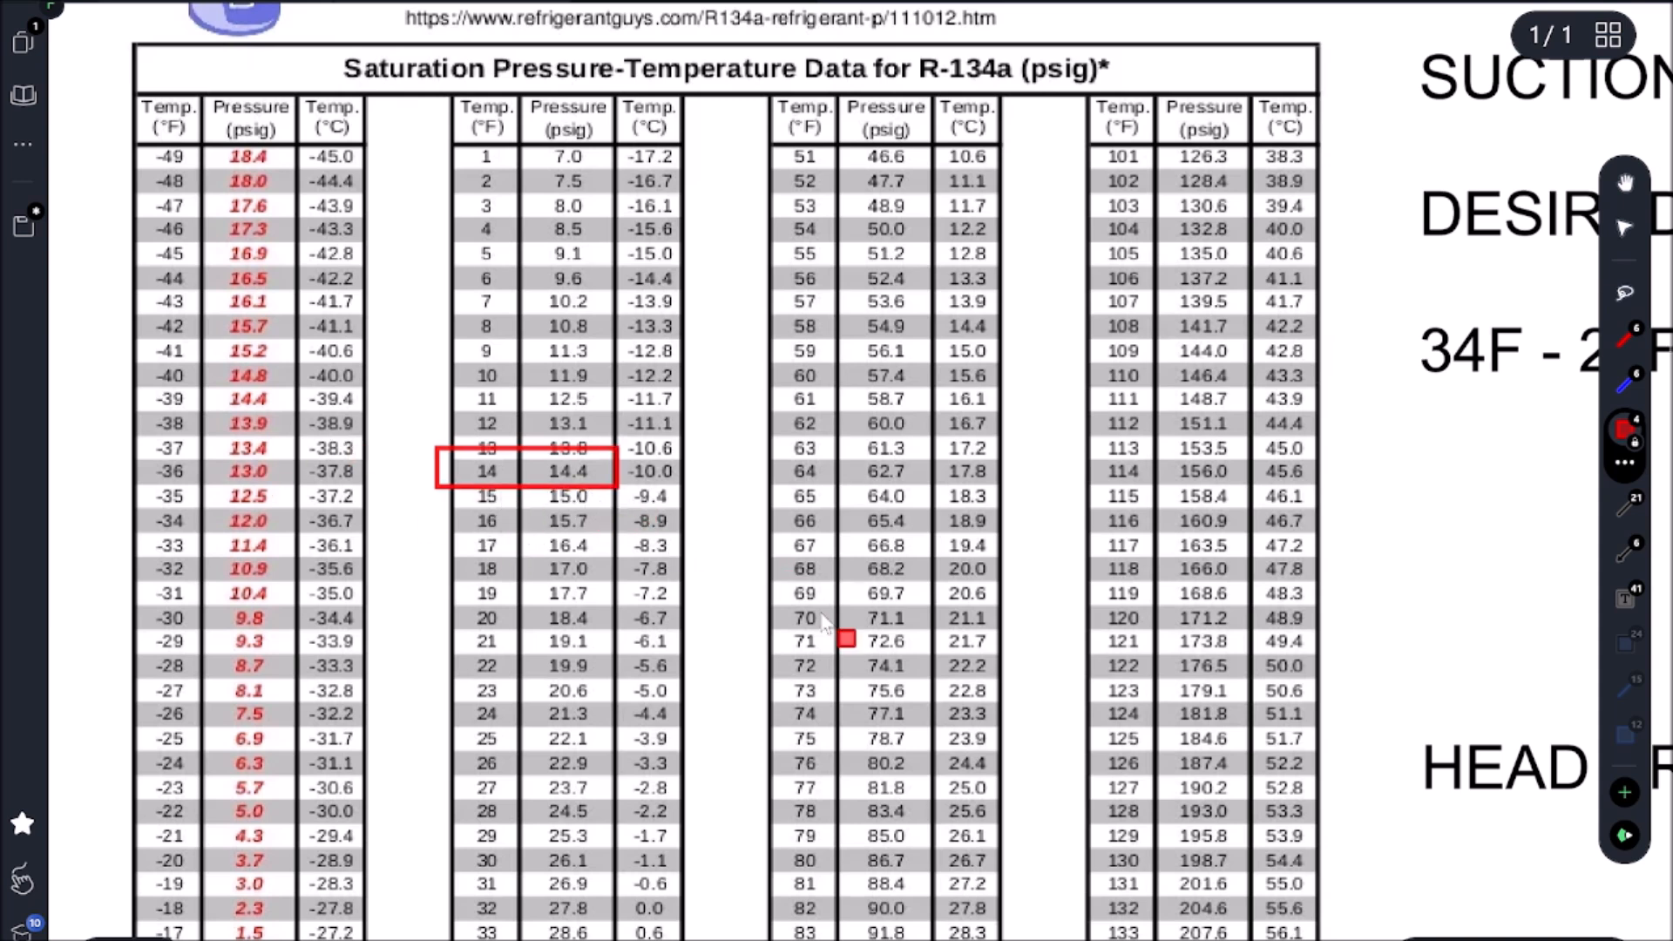
{"action": "scroll", "coordinate": [851, 627], "scroll_direction": "down", "scroll_amount": 1}
{"action": "scroll", "coordinate": [873, 598], "scroll_direction": "down", "scroll_amount": 1}
{"action": "type", "text": "="}
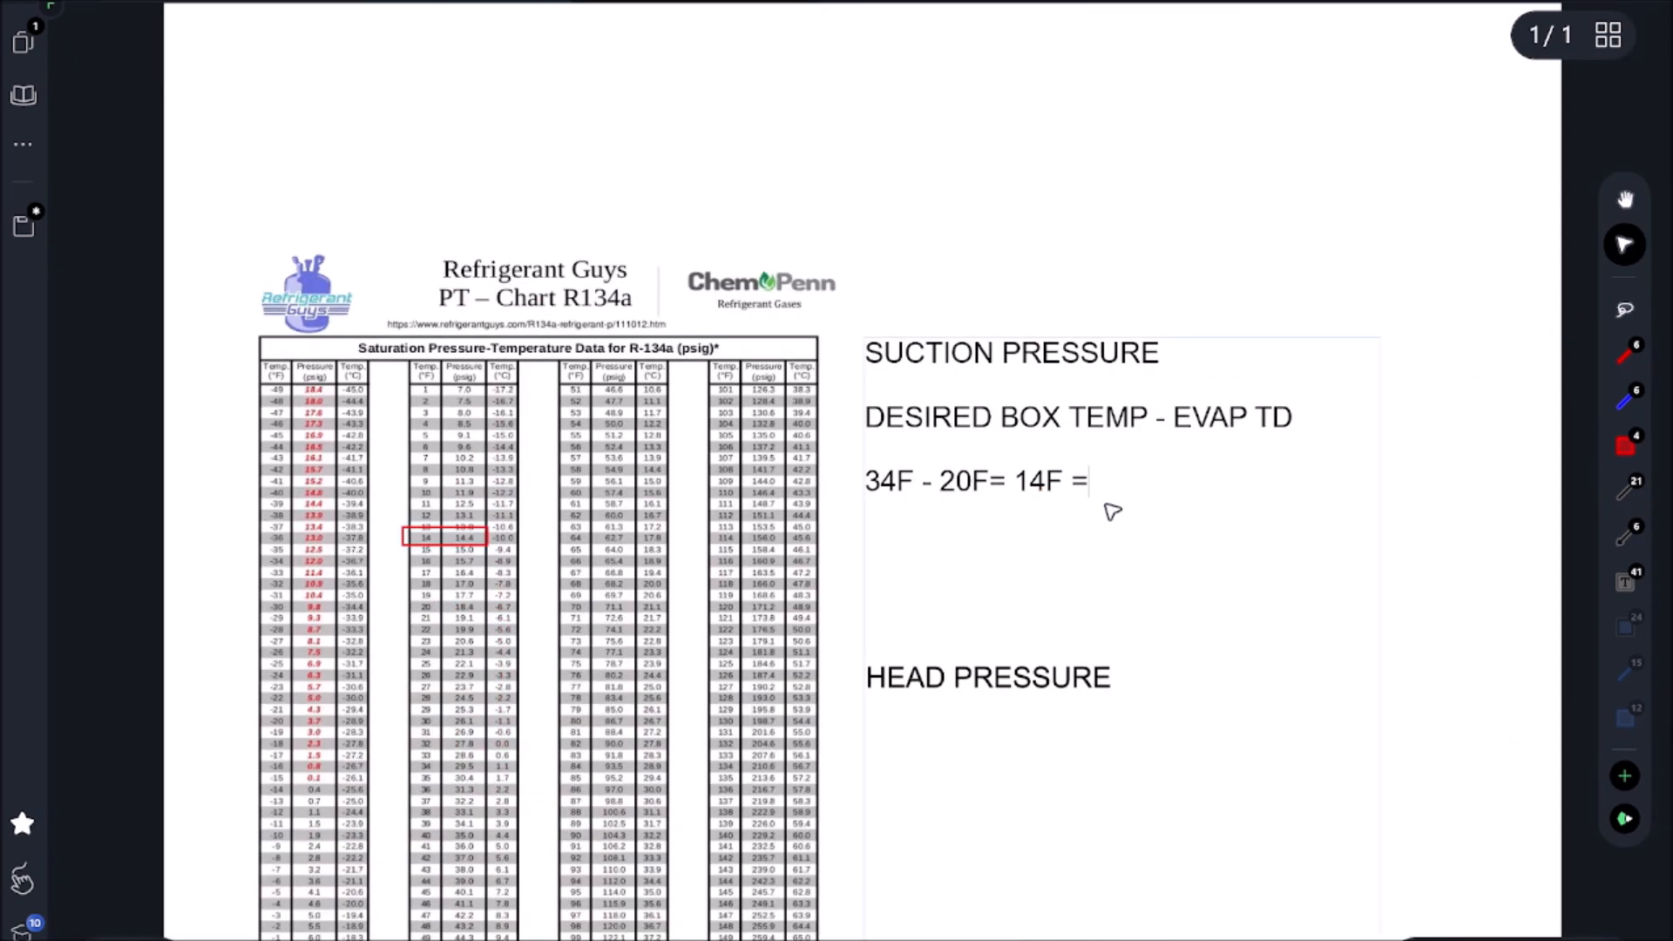
{"action": "type", "text": "14.4 PSI ("}
{"action": "type", "text": "2"}
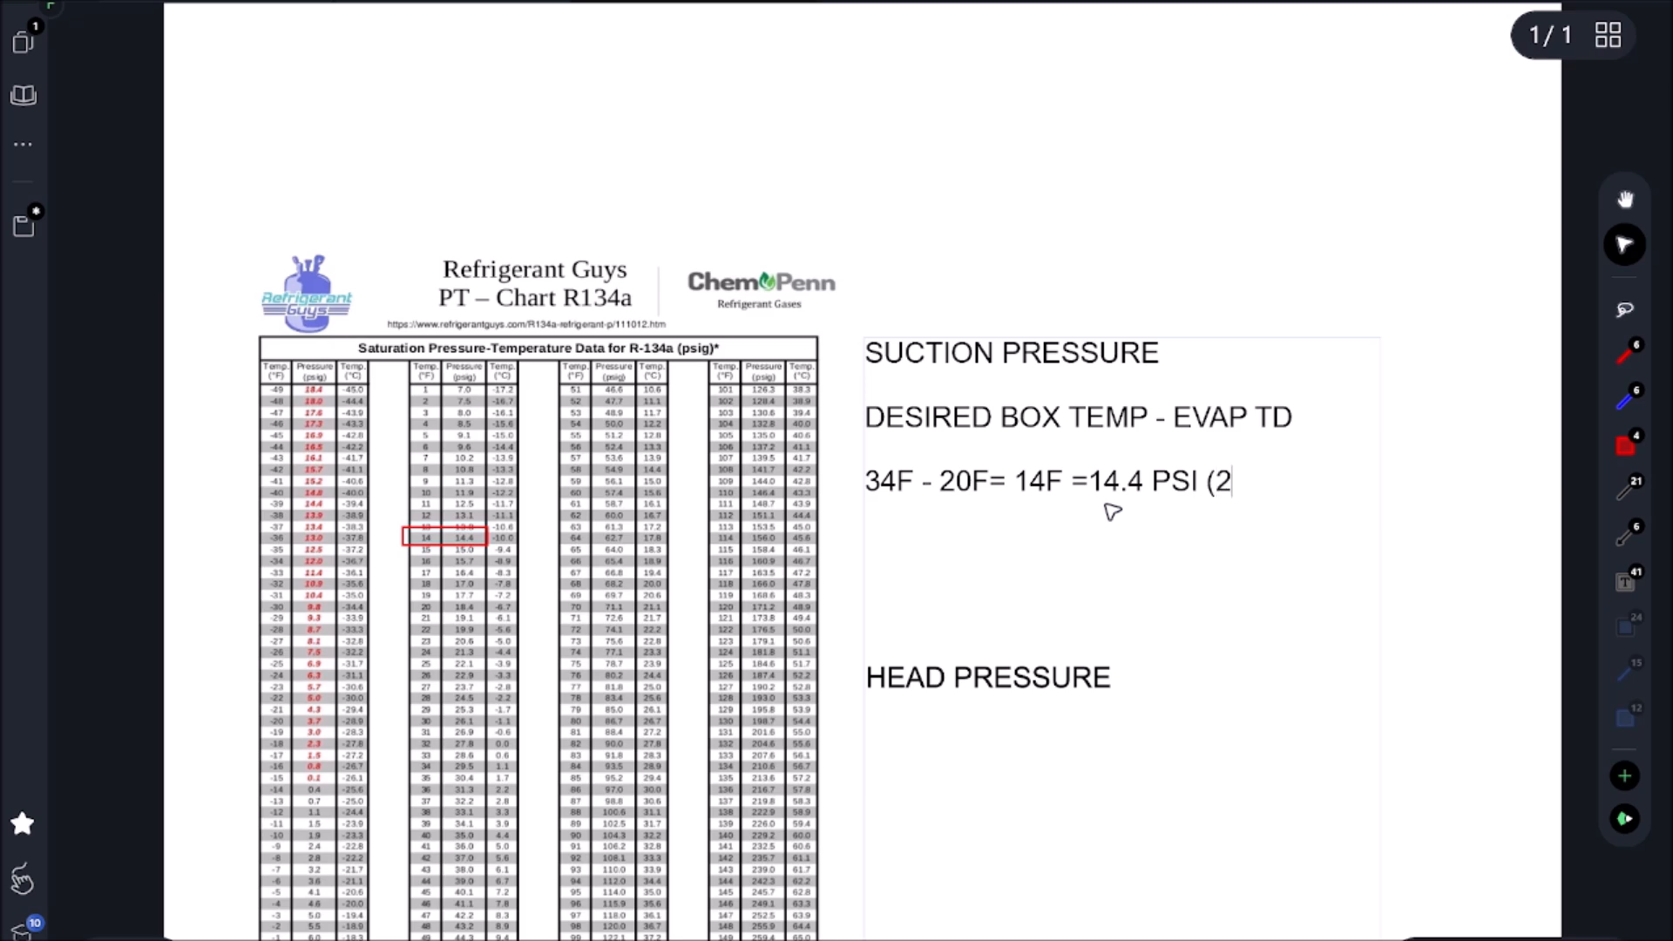
{"action": "type", "text": "PSI"}
{"action": "scroll", "coordinate": [1258, 733], "scroll_direction": "down", "scroll_amount": 2}
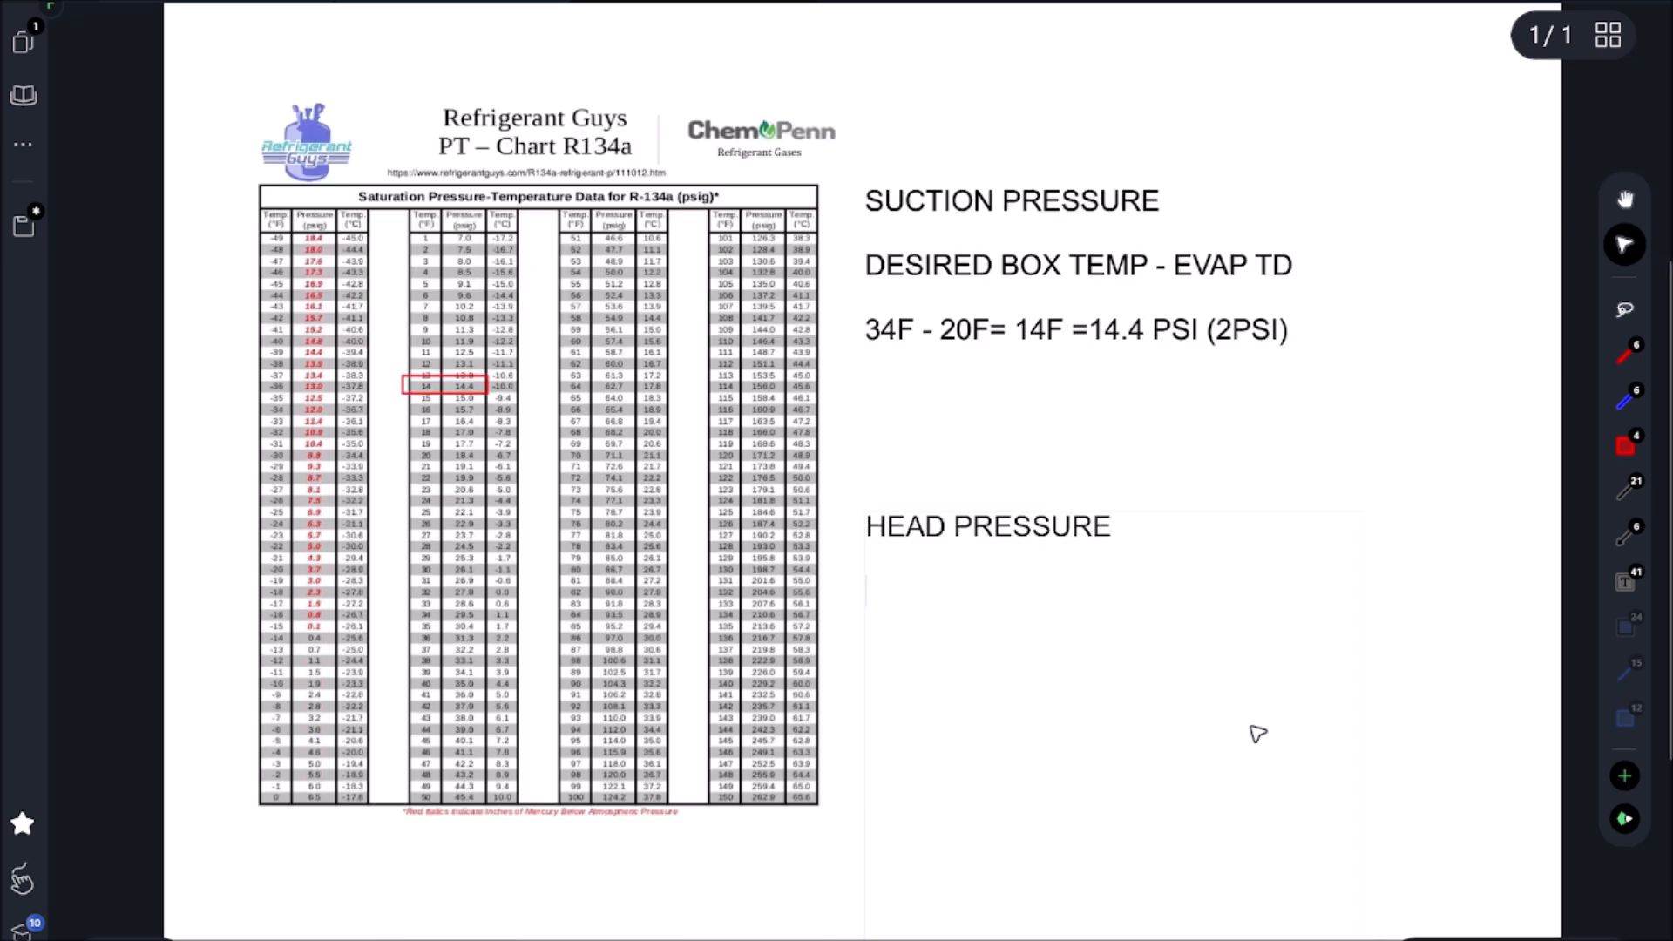
{"action": "key", "text": "Tab"}
{"action": "type", "text": "AMBIENT "}
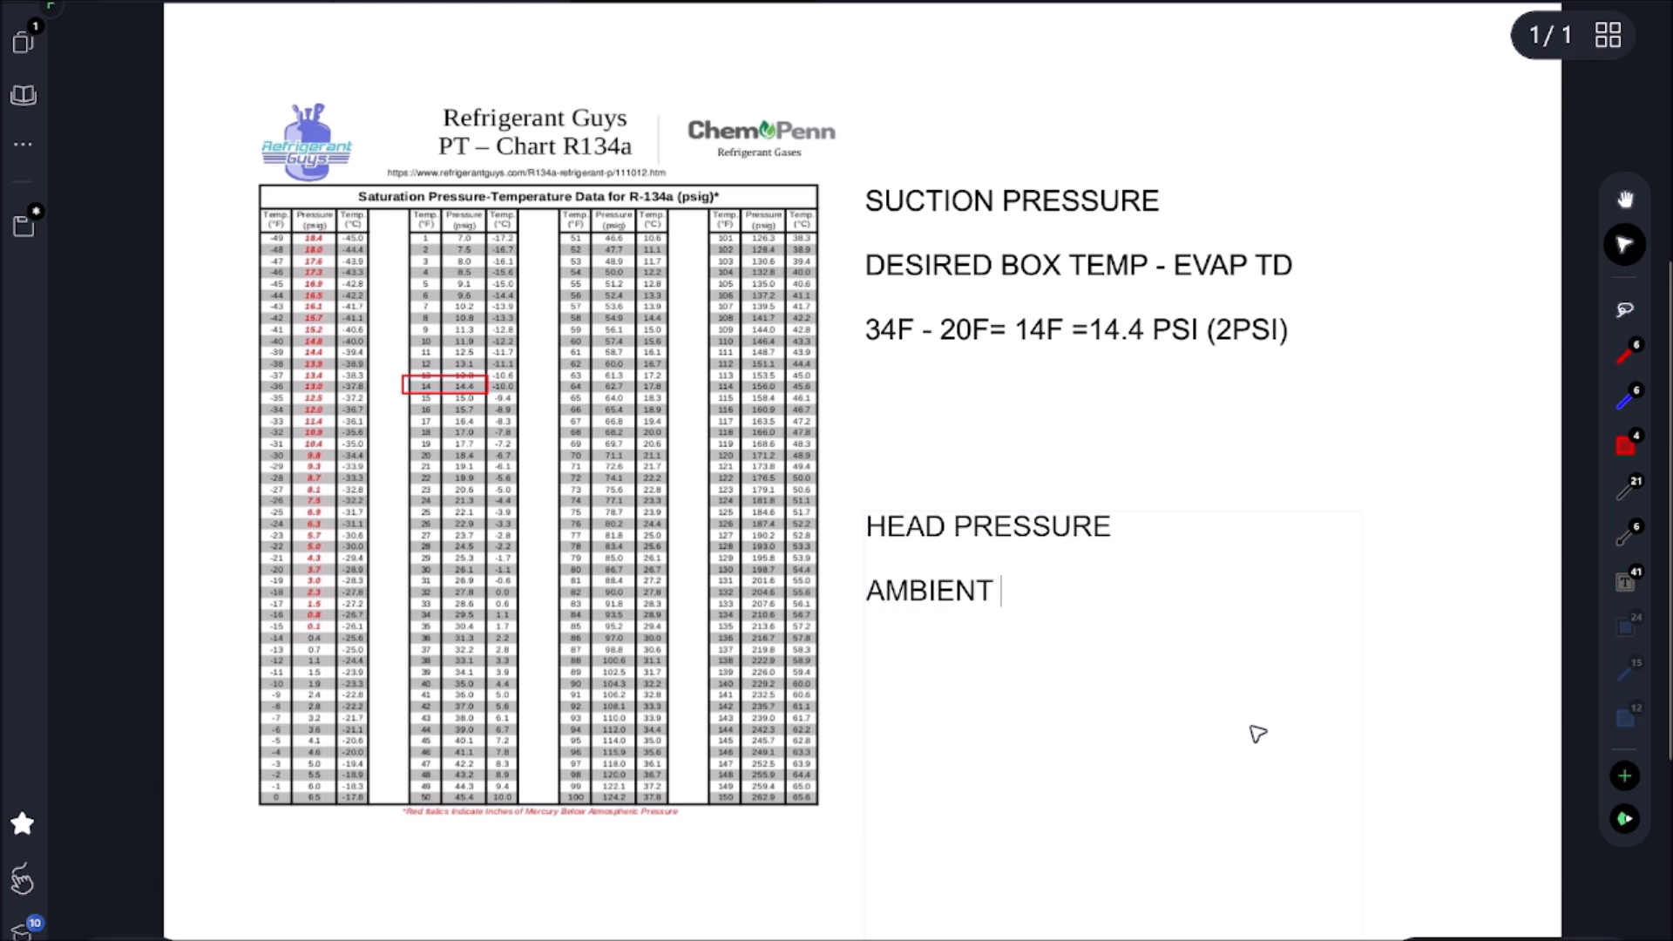
{"action": "type", "text": "TMEP"}
Step: Write AMBIENT TEMP + 15F and 75F + 15F = 90F under HEAD PRESSURE, fixing the TEMP typo
{"action": "key", "text": "BackSpace"}
{"action": "key", "text": "BackSpace"}
{"action": "key", "text": "BackSpace"}
{"action": "type", "text": "EMP + "}
{"action": "type", "text": "15"}
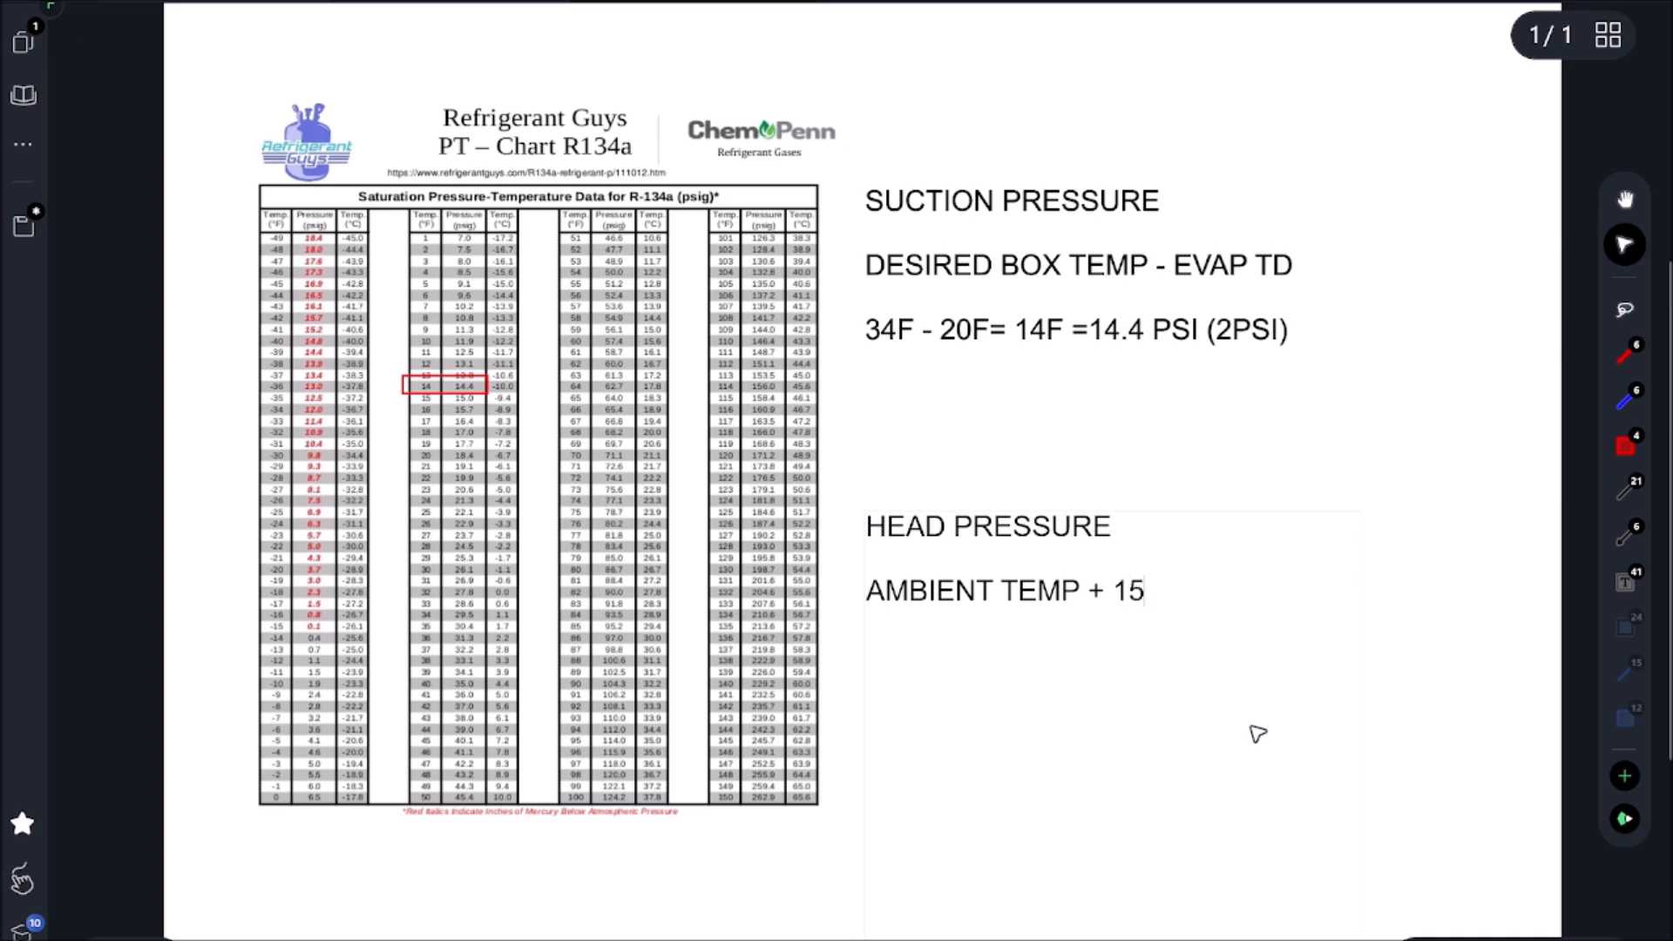
{"action": "type", "text": "F  7"}
{"action": "type", "text": "5"}
{"action": "type", "text": "F +"}
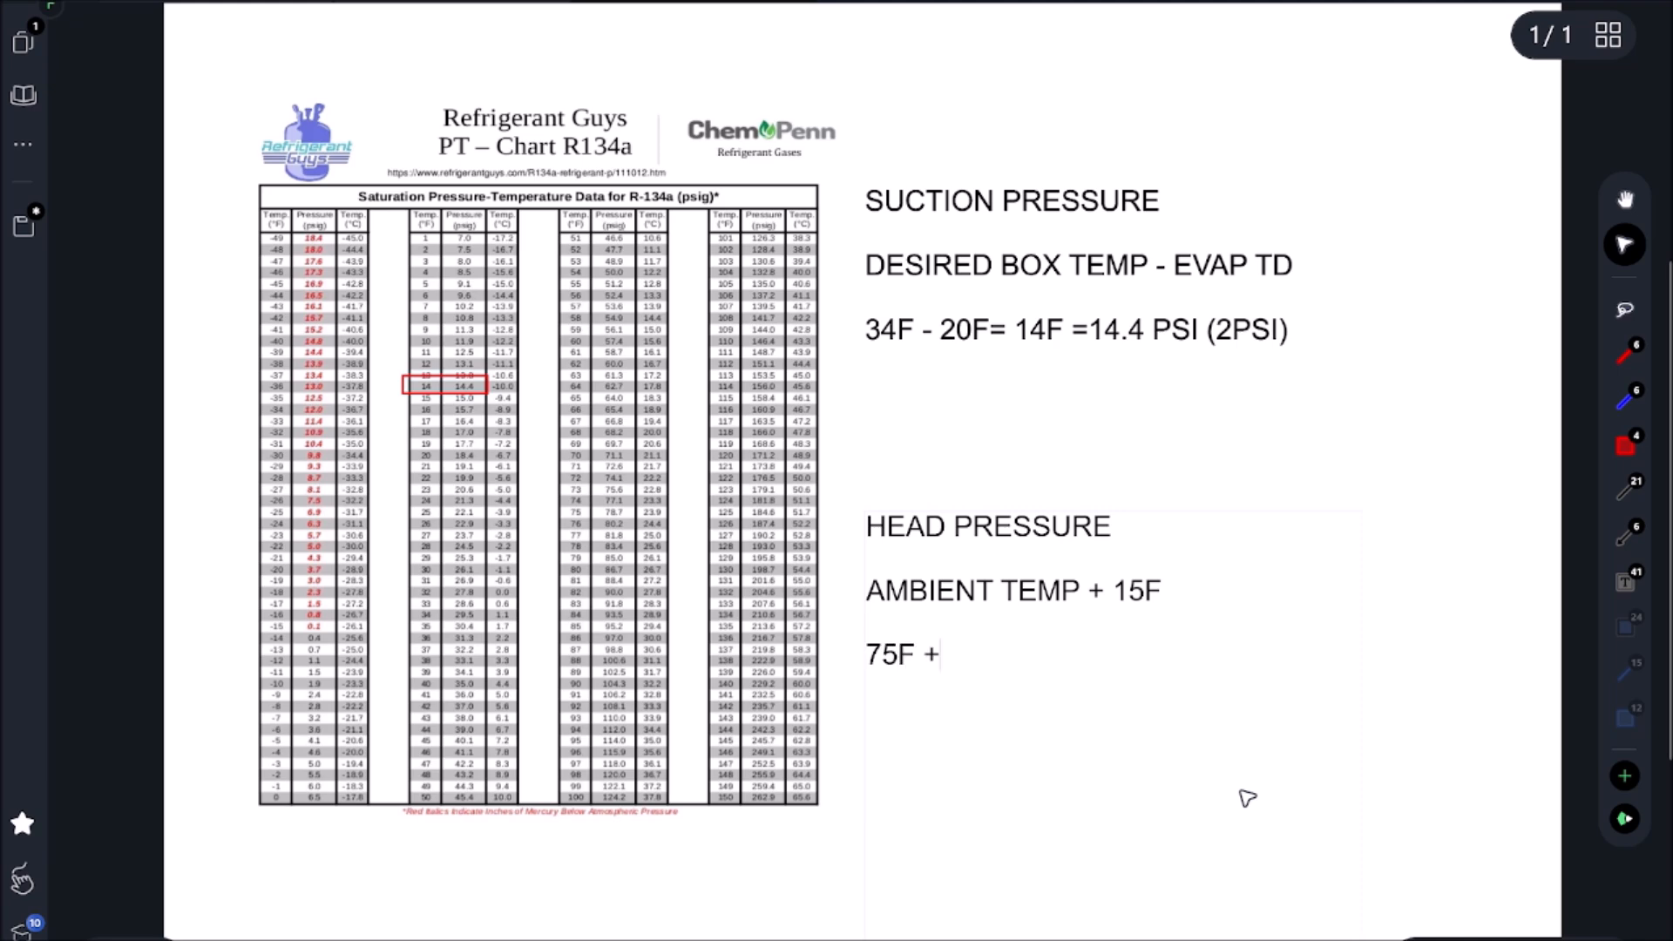
{"action": "type", "text": " 15F = "}
{"action": "type", "text": "90F"}
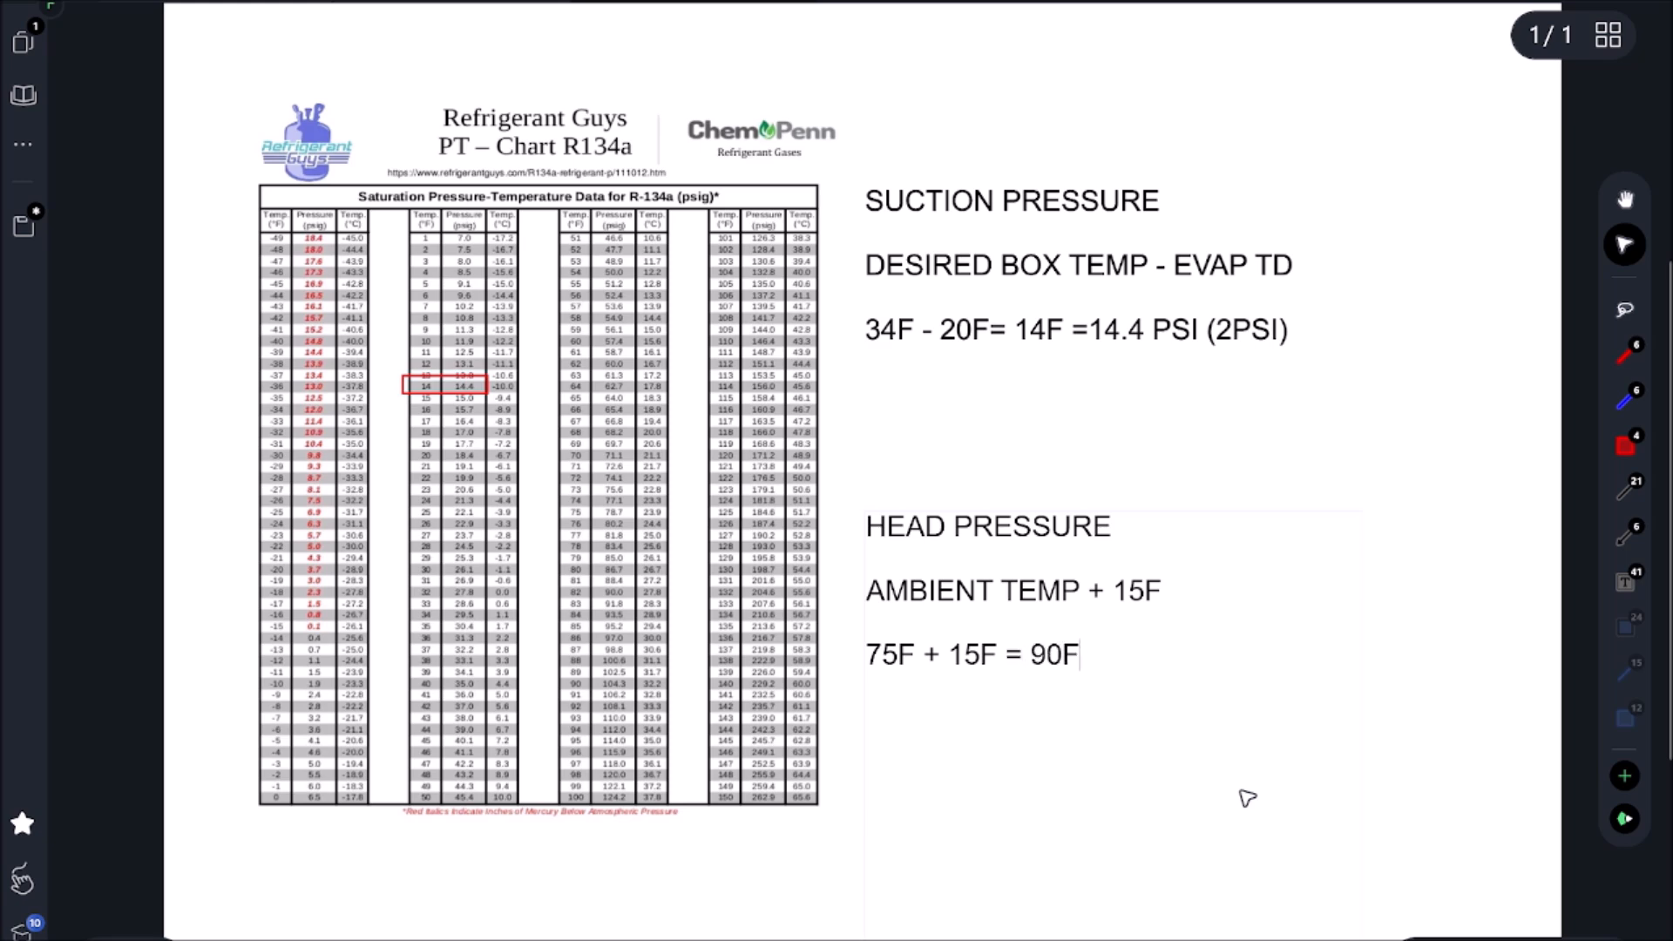
Step: Box the 89–90°F chart rows in red and extend the example to 90F=104
{"action": "left_click", "coordinate": [1627, 444]}
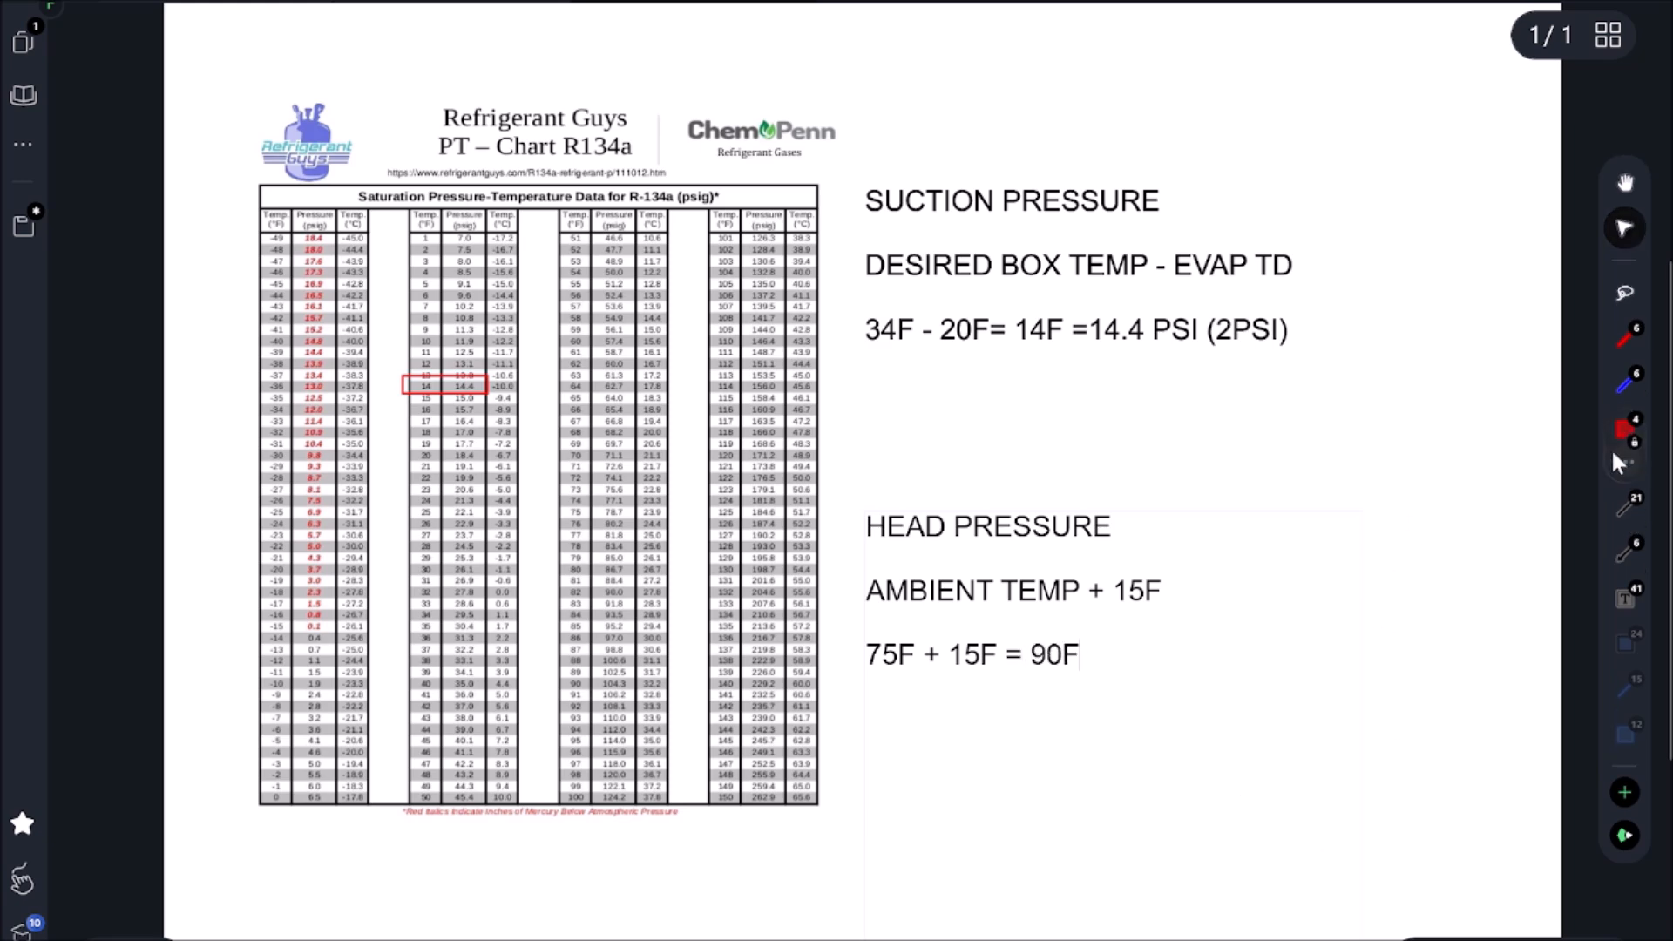
{"action": "scroll", "coordinate": [810, 772], "scroll_direction": "up", "scroll_amount": 5, "text": "ctrl"}
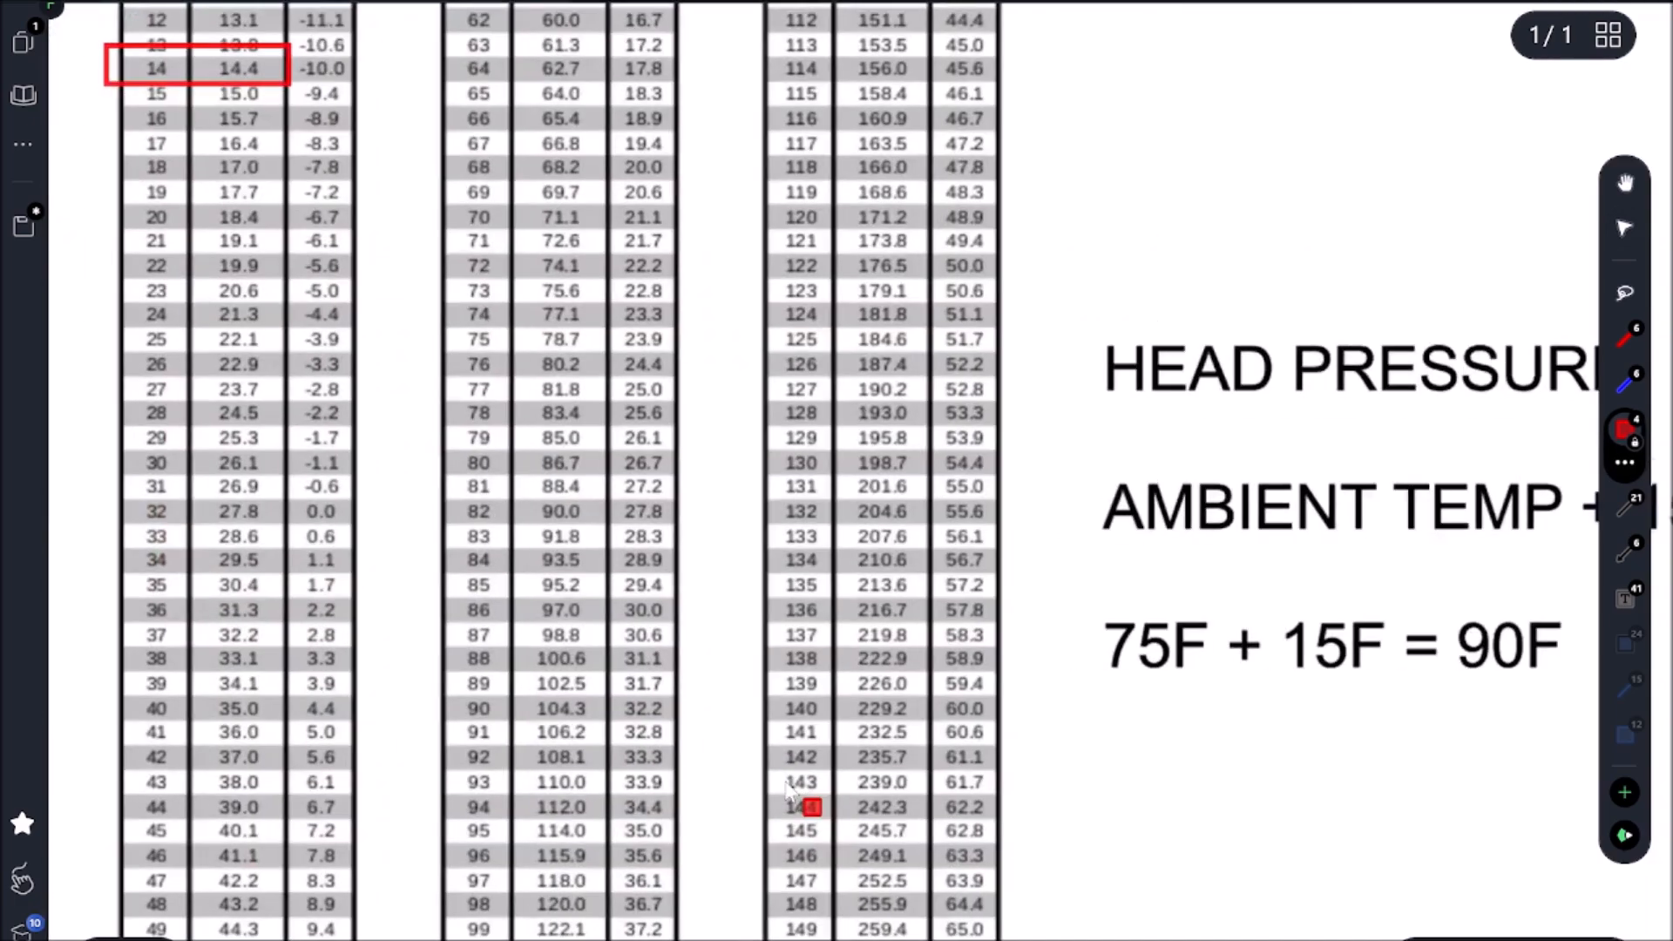
{"action": "left_click_drag", "start_coordinate": [442, 683], "coordinate": [758, 764]}
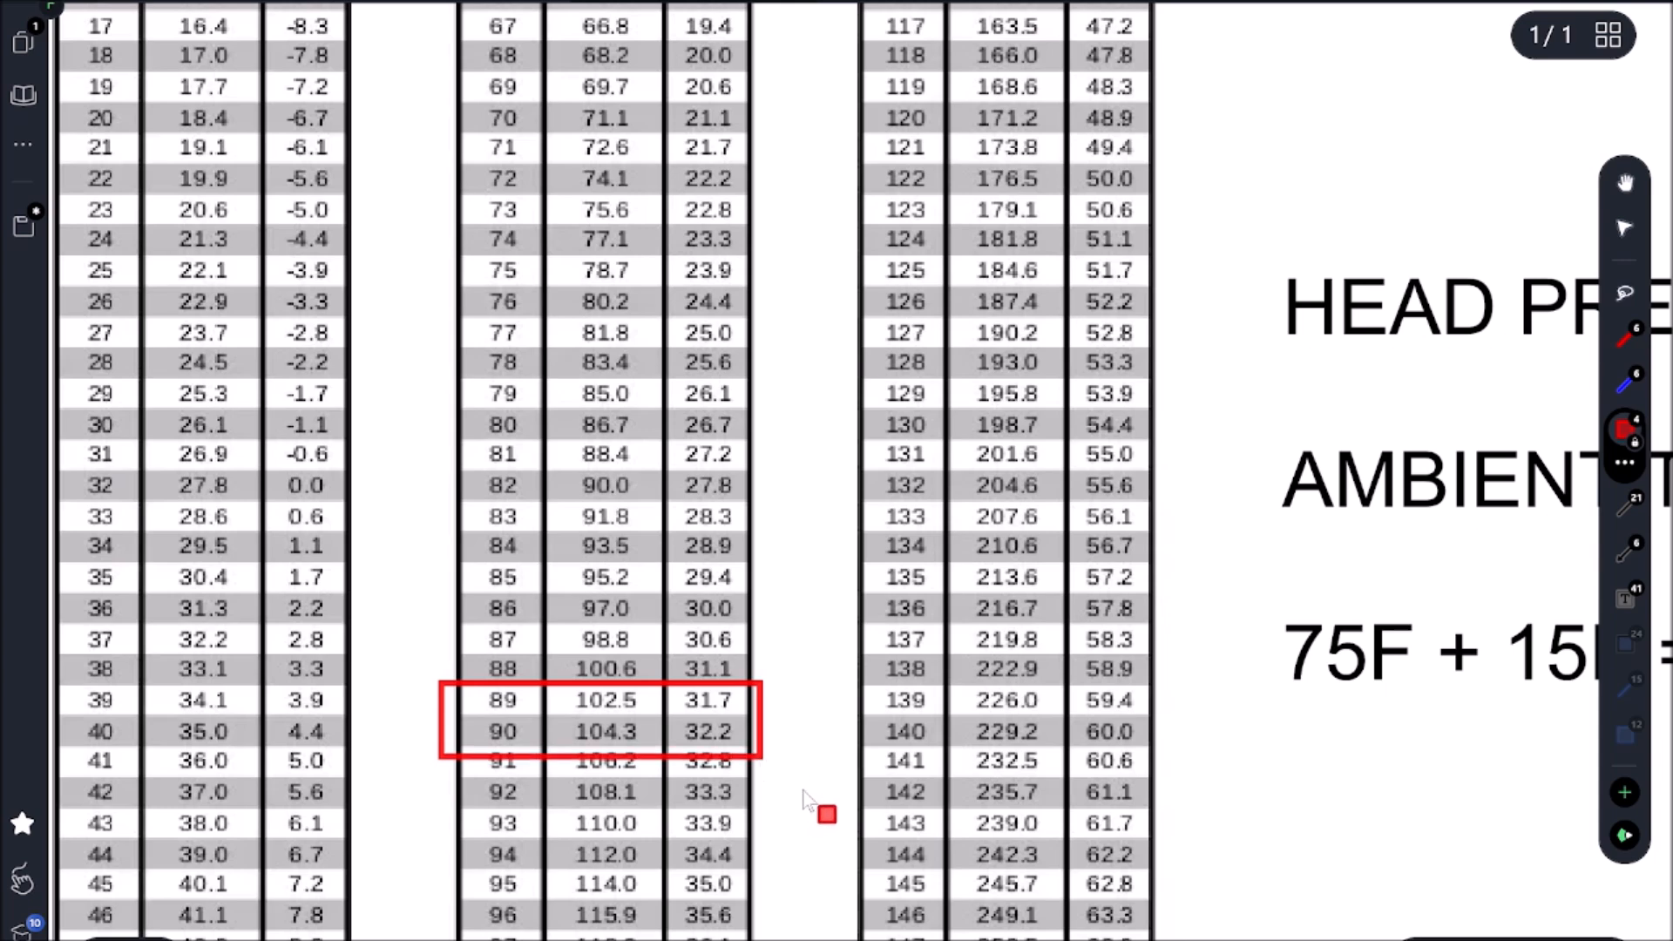
{"action": "scroll", "coordinate": [1443, 794], "scroll_direction": "down", "scroll_amount": 5, "text": "ctrl"}
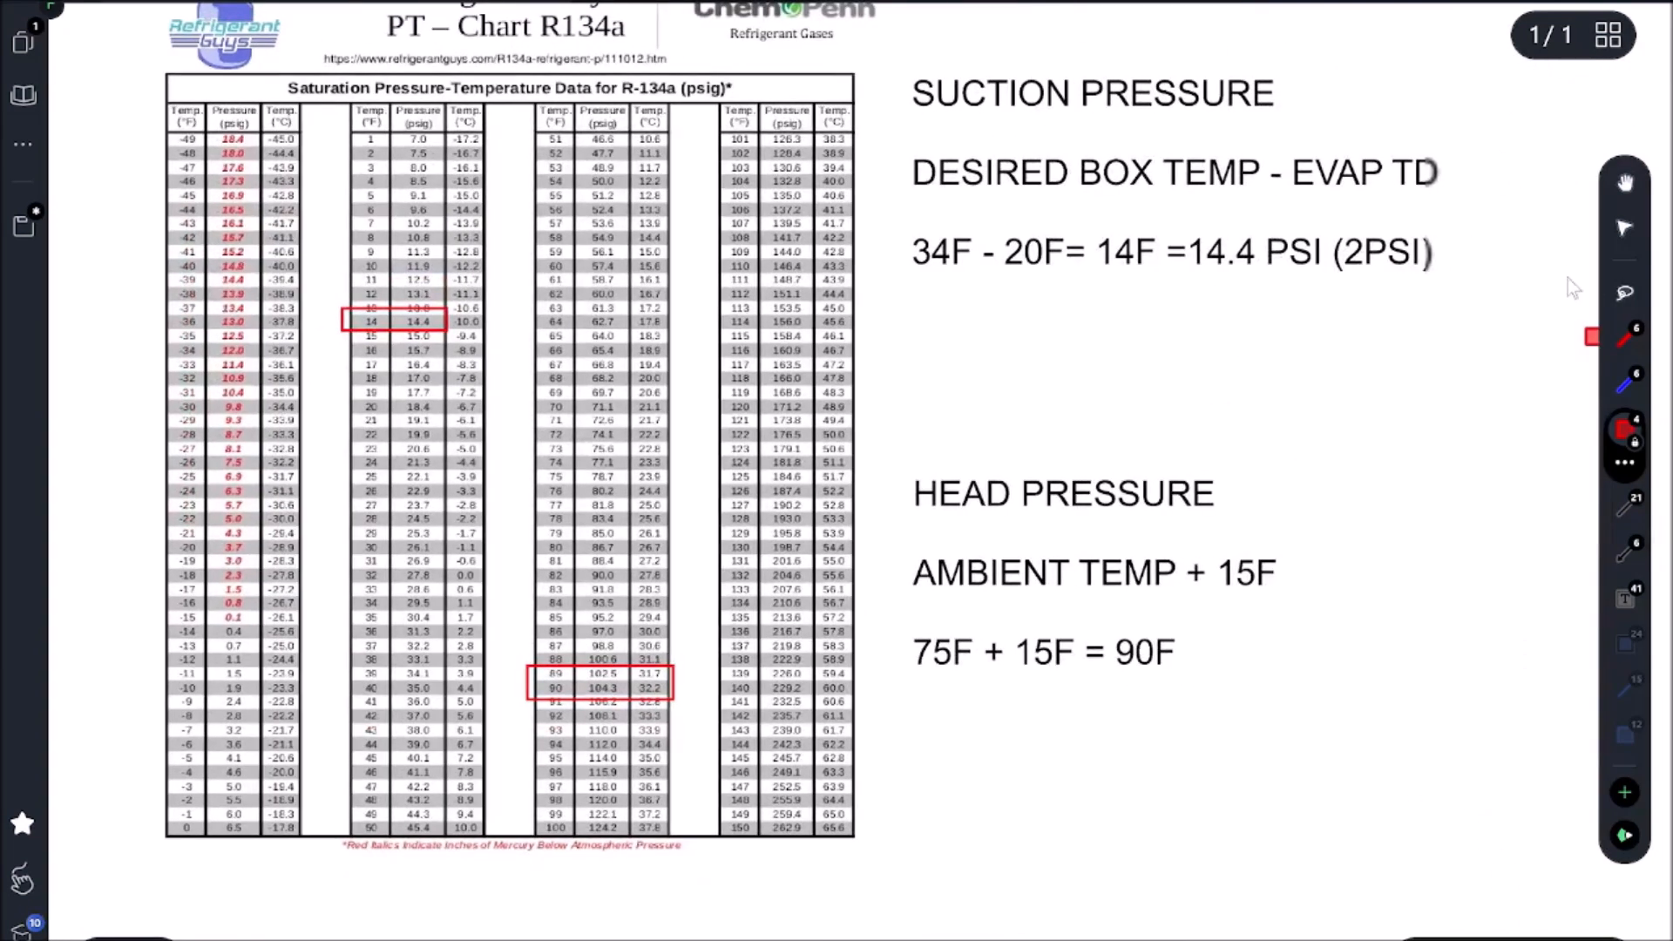
{"action": "left_click", "coordinate": [1216, 654]}
{"action": "type", "text": "=104"}
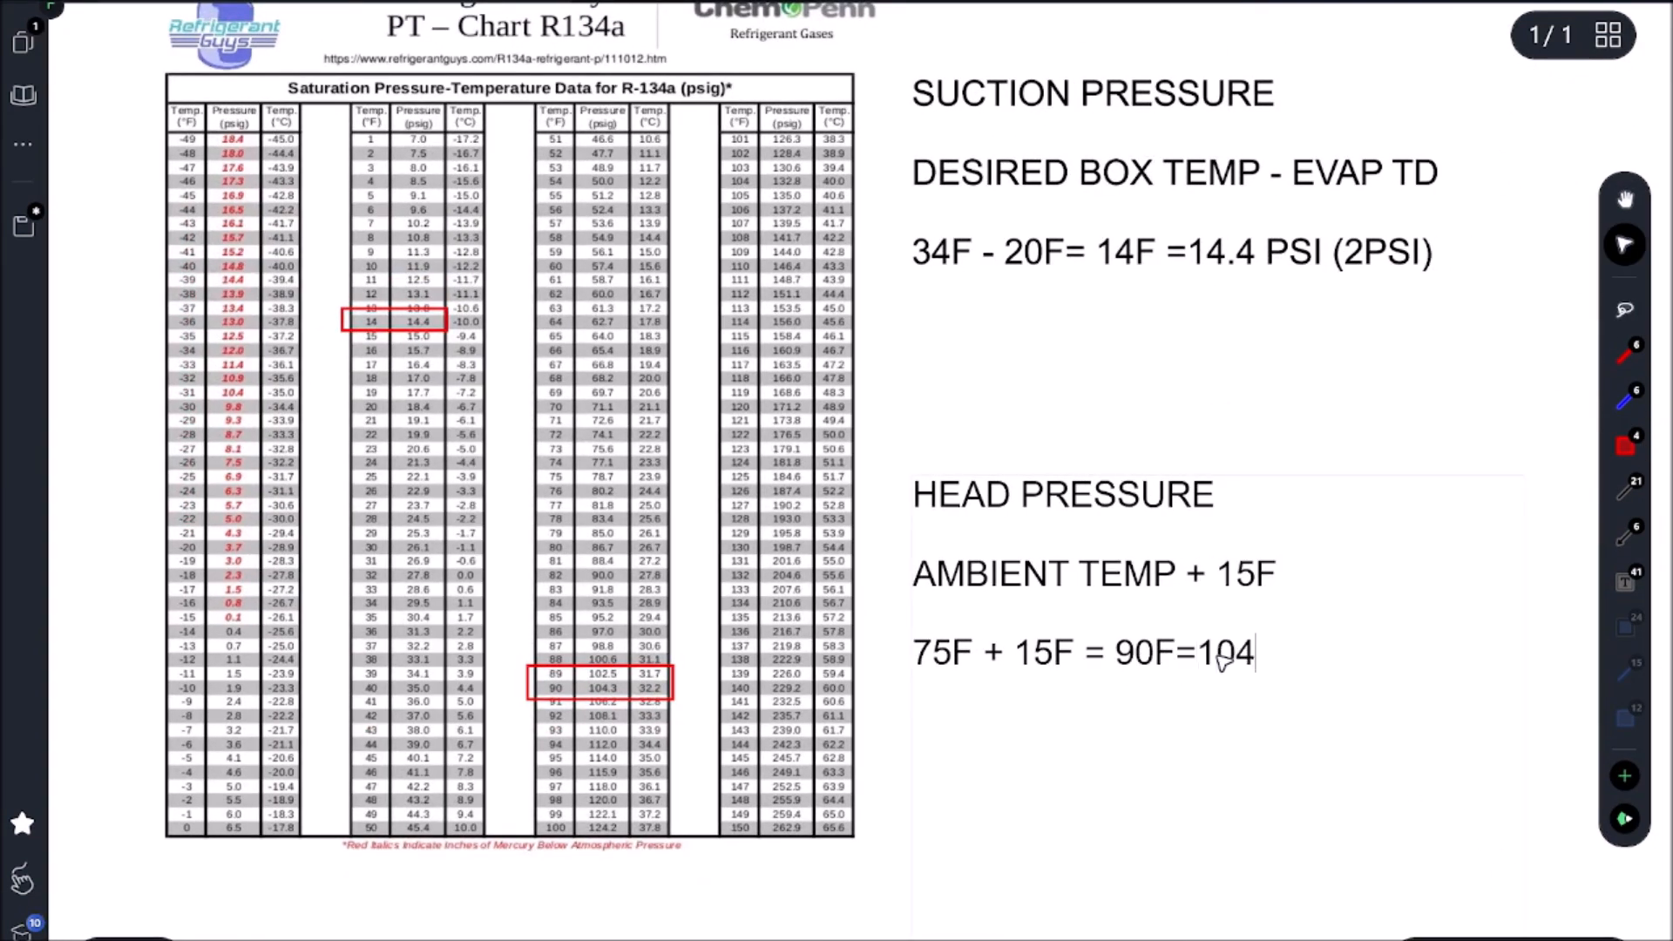
{"action": "type", "text": "PSI"}
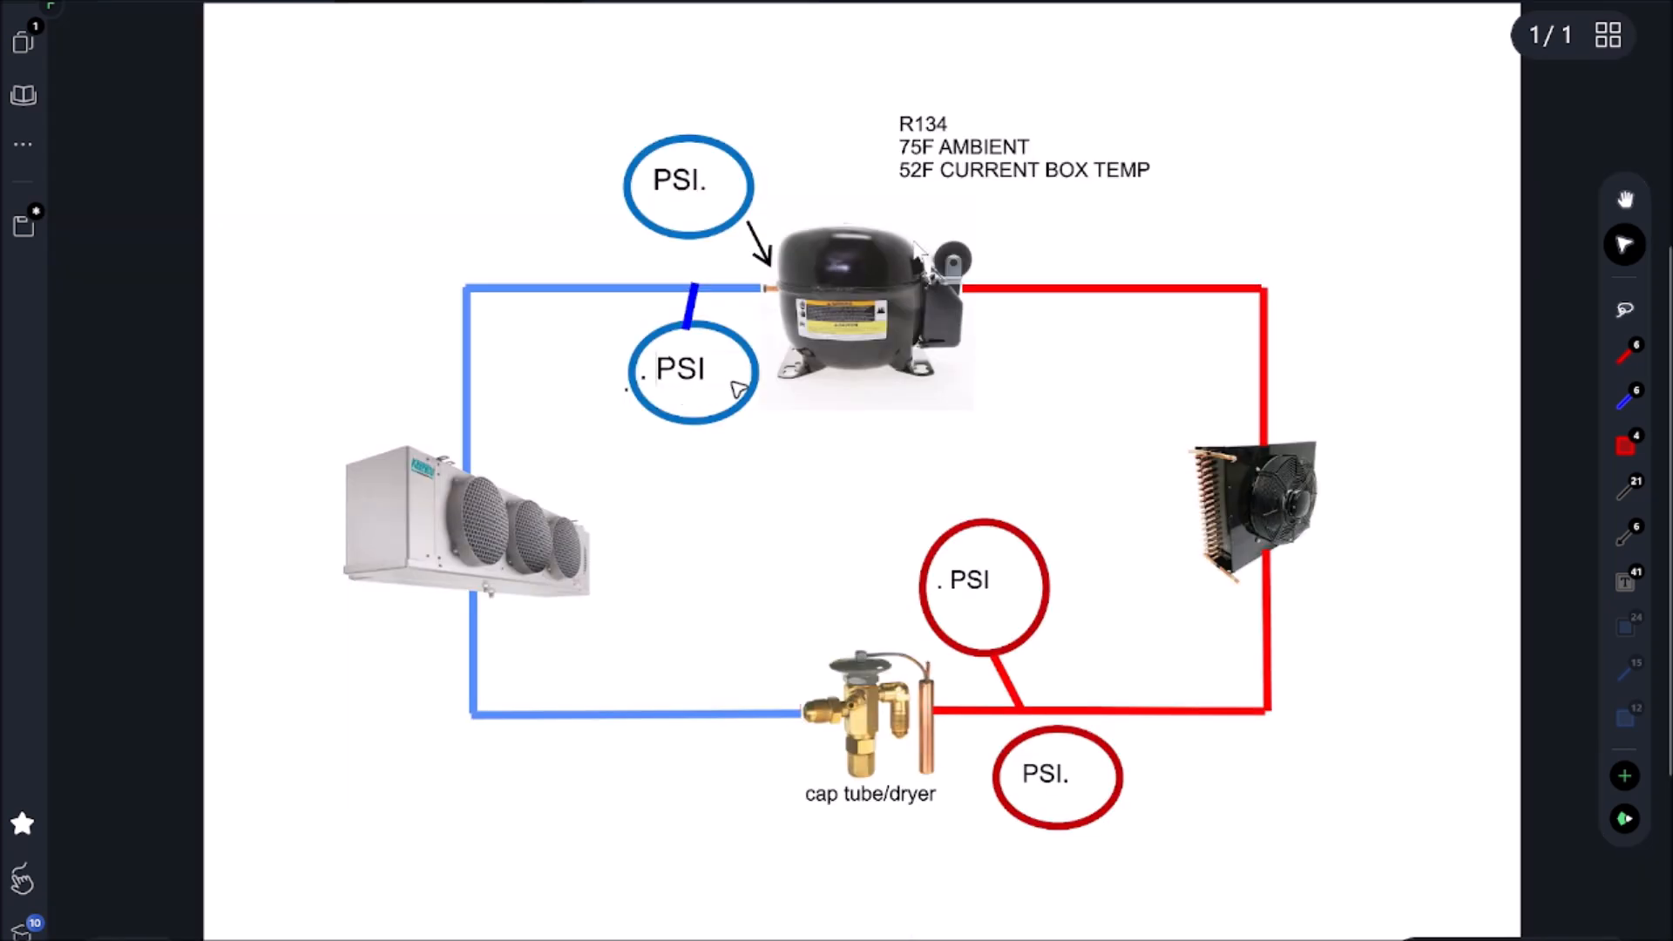
{"action": "type", "text": "2"}
Step: Fill the PSI bubbles with 14, 73 and 104
{"action": "left_click", "coordinate": [668, 184]}
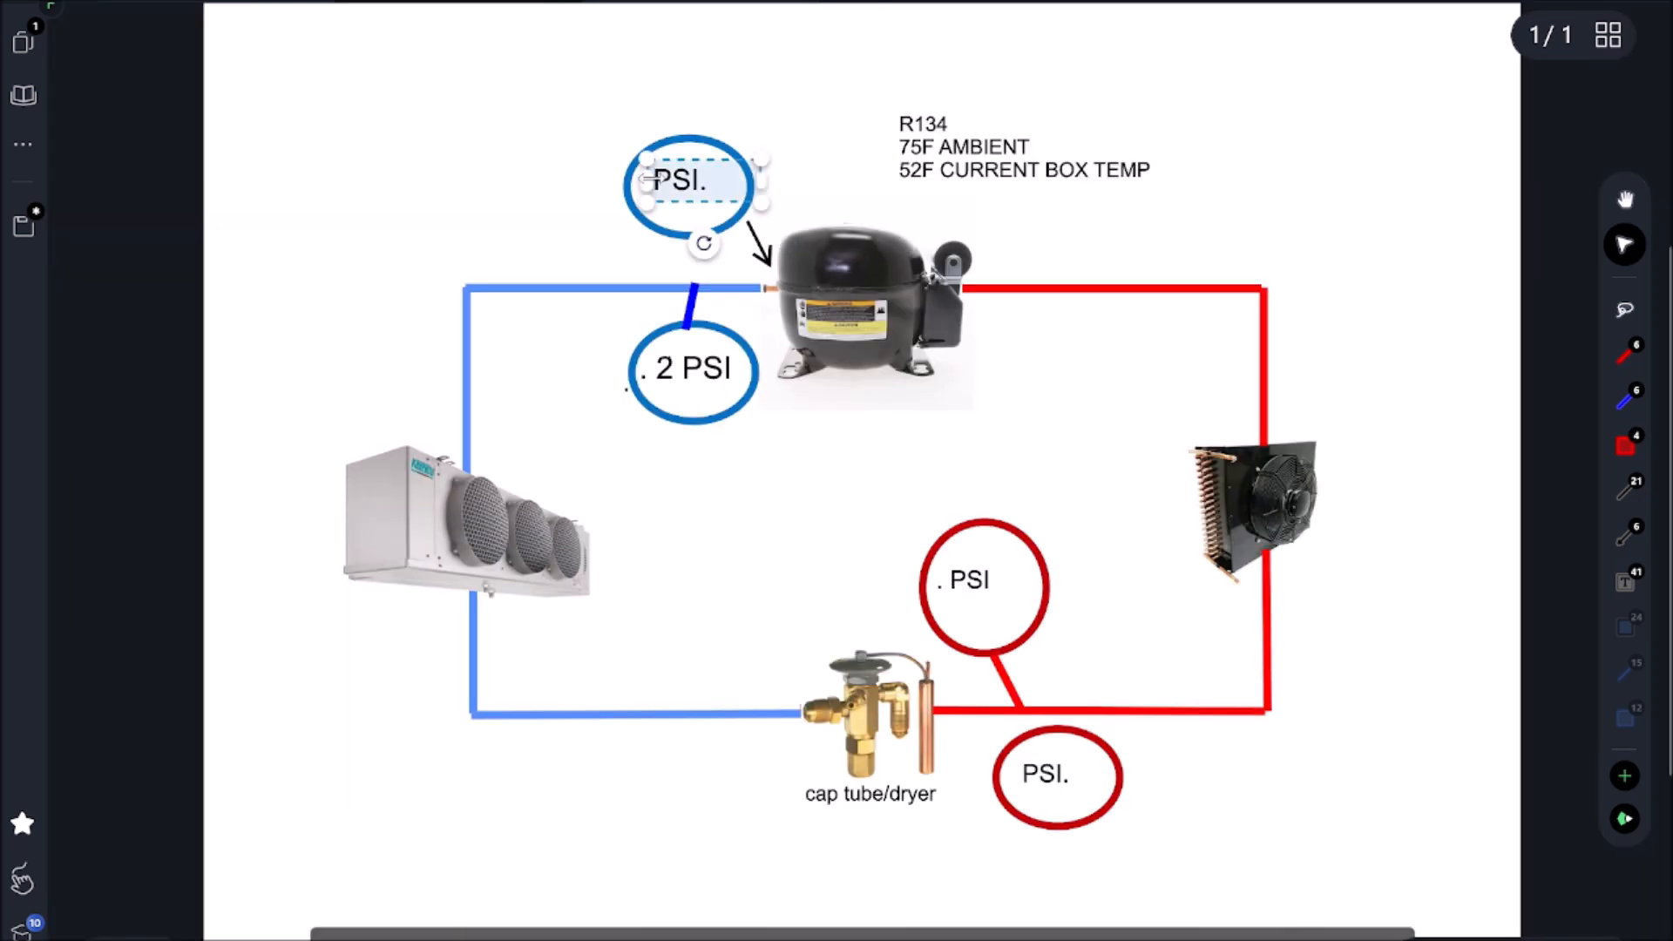
{"action": "type", "text": "14"}
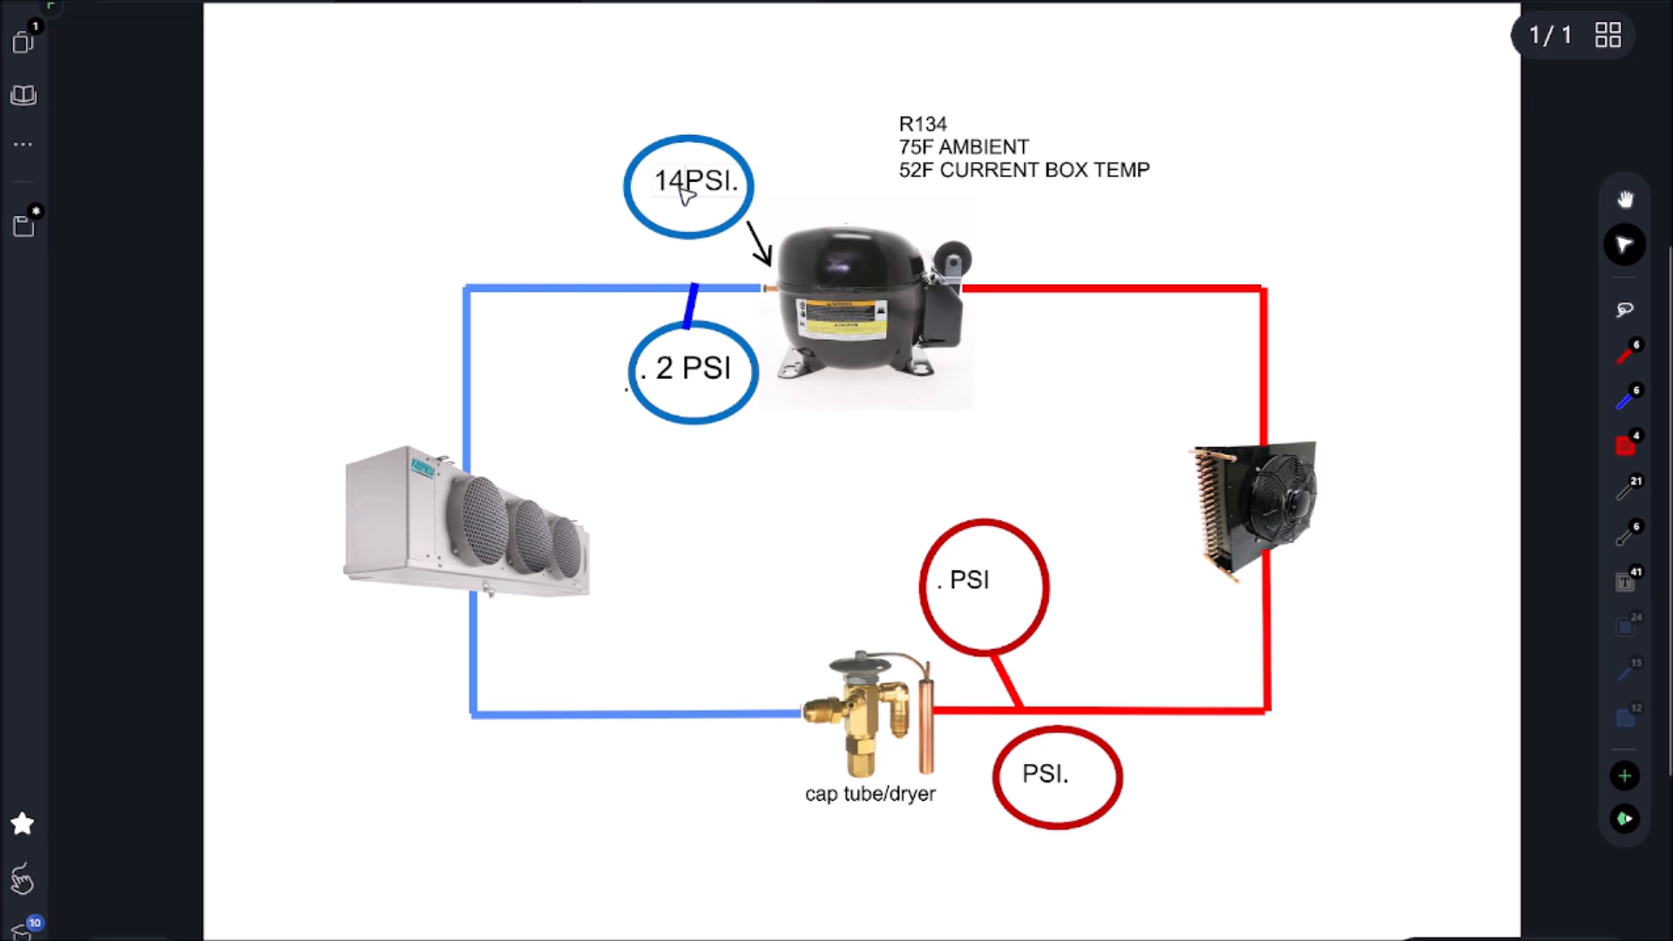
{"action": "left_click", "coordinate": [968, 582]}
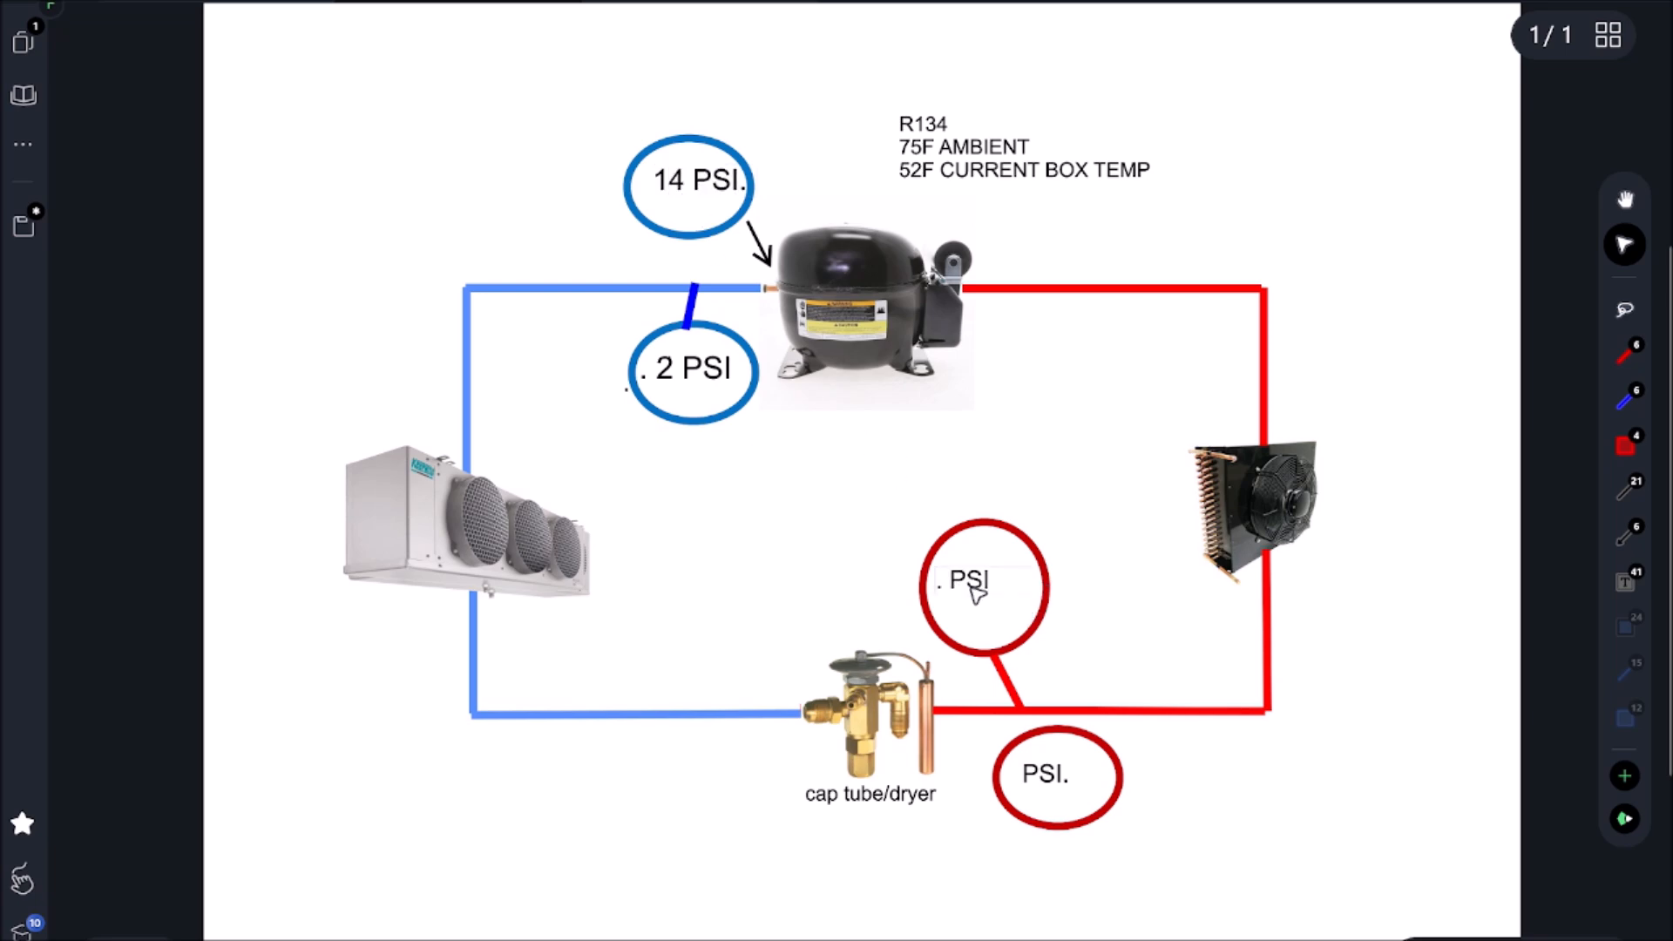
{"action": "type", "text": "7"}
{"action": "type", "text": "3"}
{"action": "left_click", "coordinate": [1018, 758]}
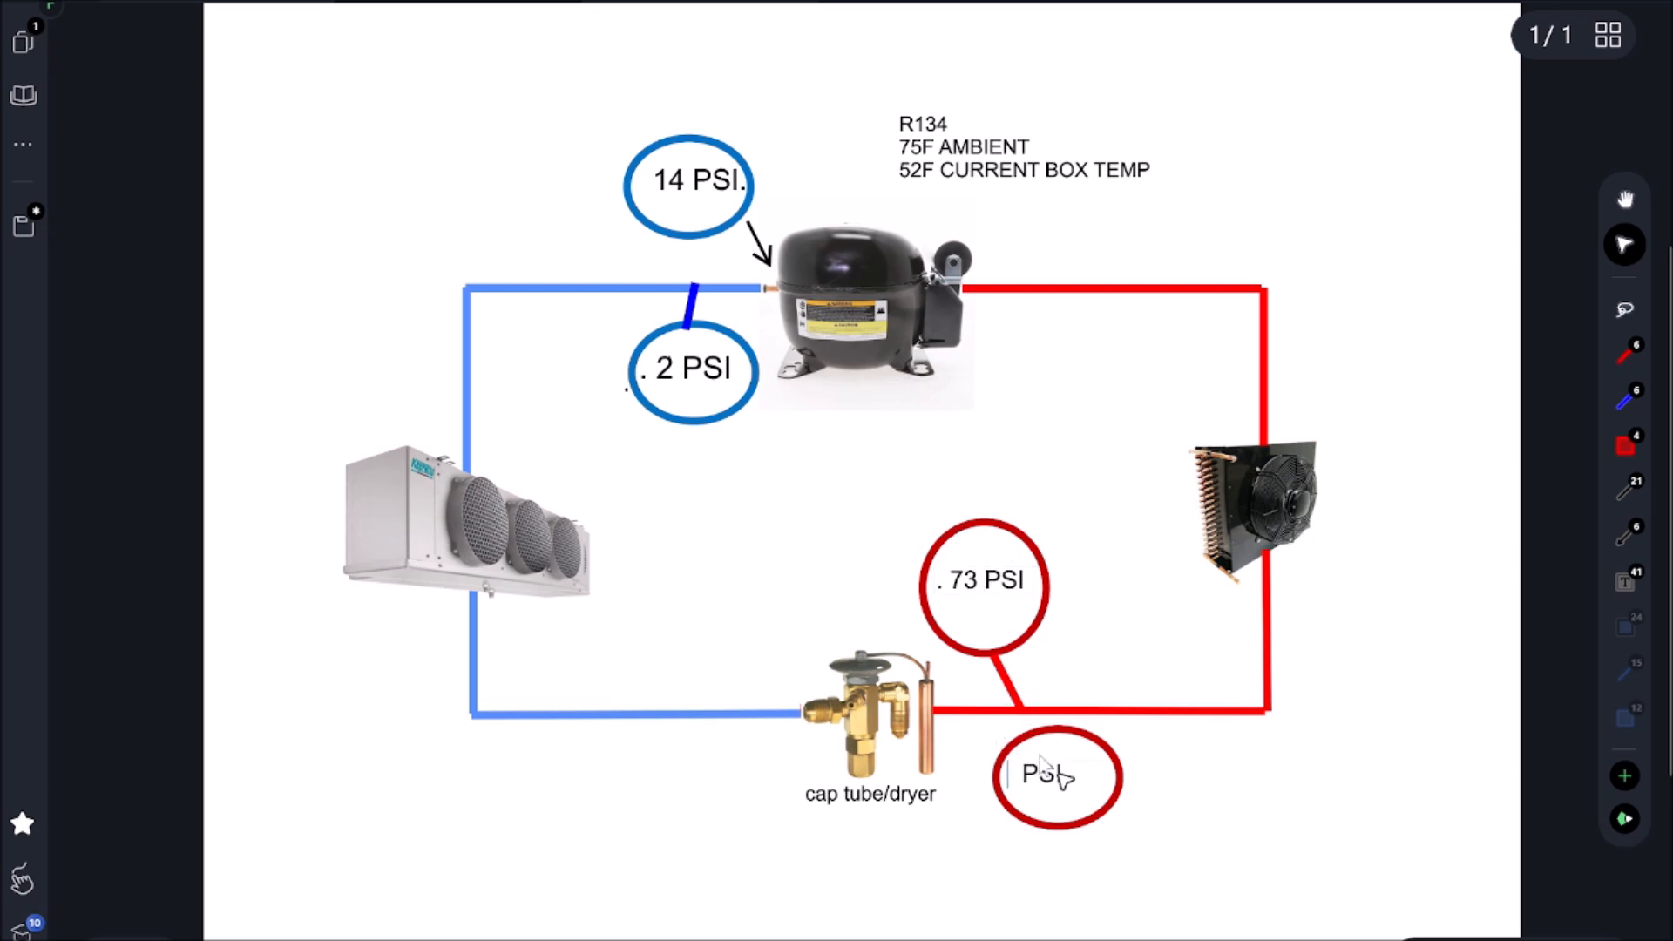
{"action": "type", "text": "104"}
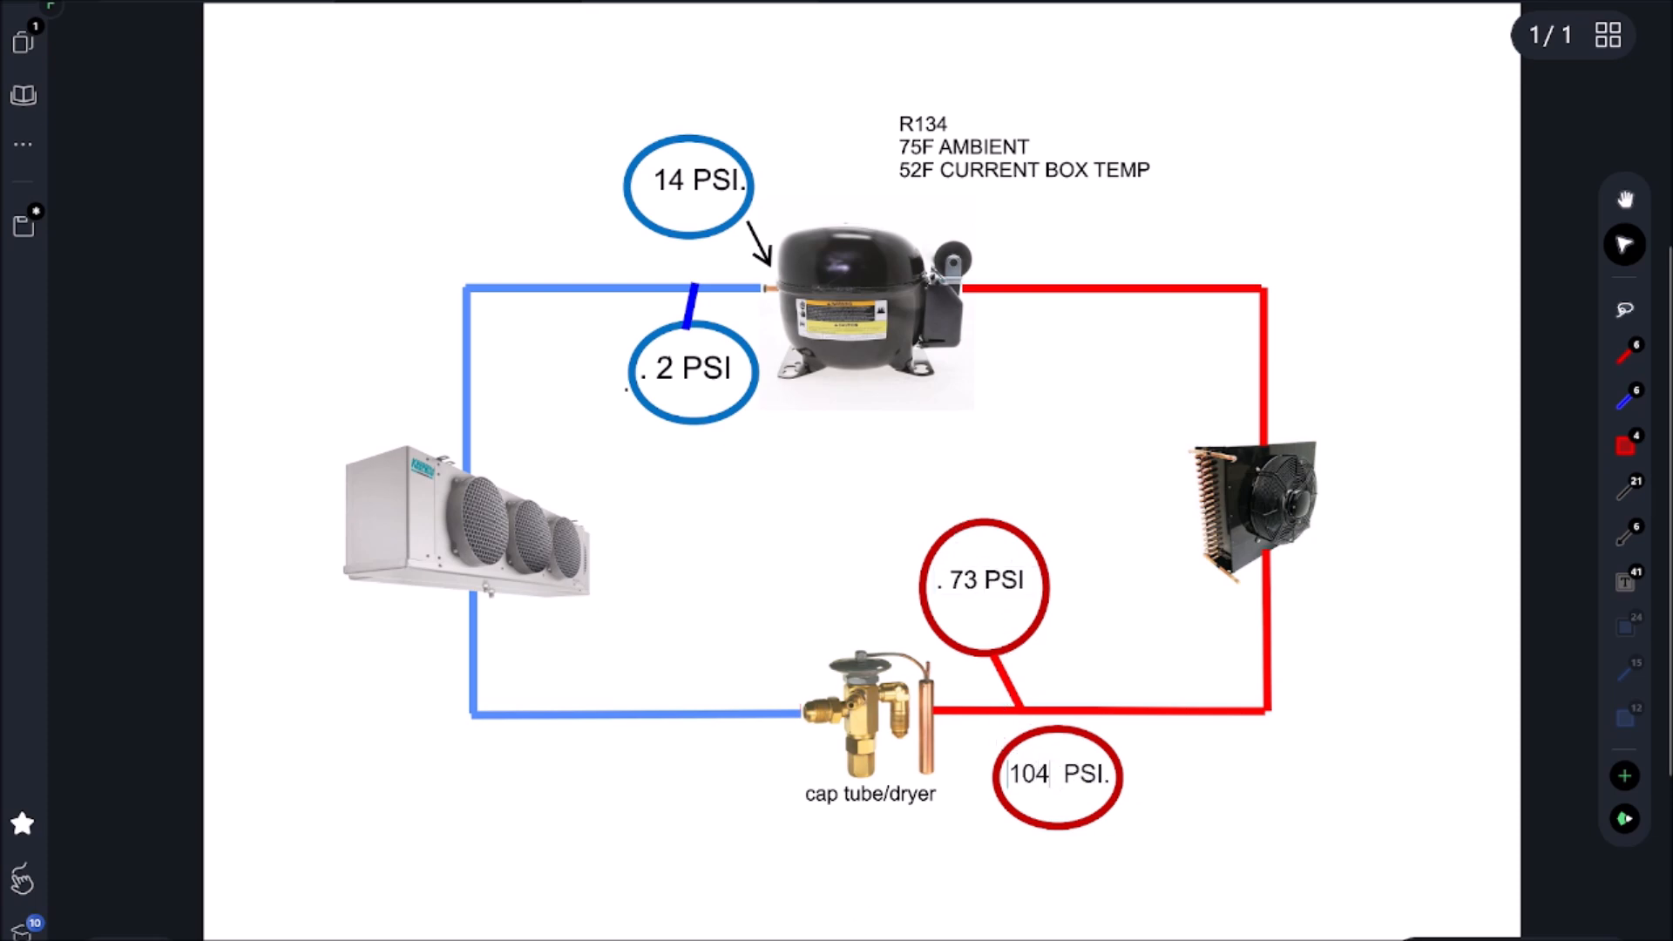
Step: Draw downward flow arrows below the 2 PSI bubble and beside the condenser, then bring up the Excel causes table
{"action": "left_click_drag", "start_coordinate": [669, 455], "coordinate": [668, 602]}
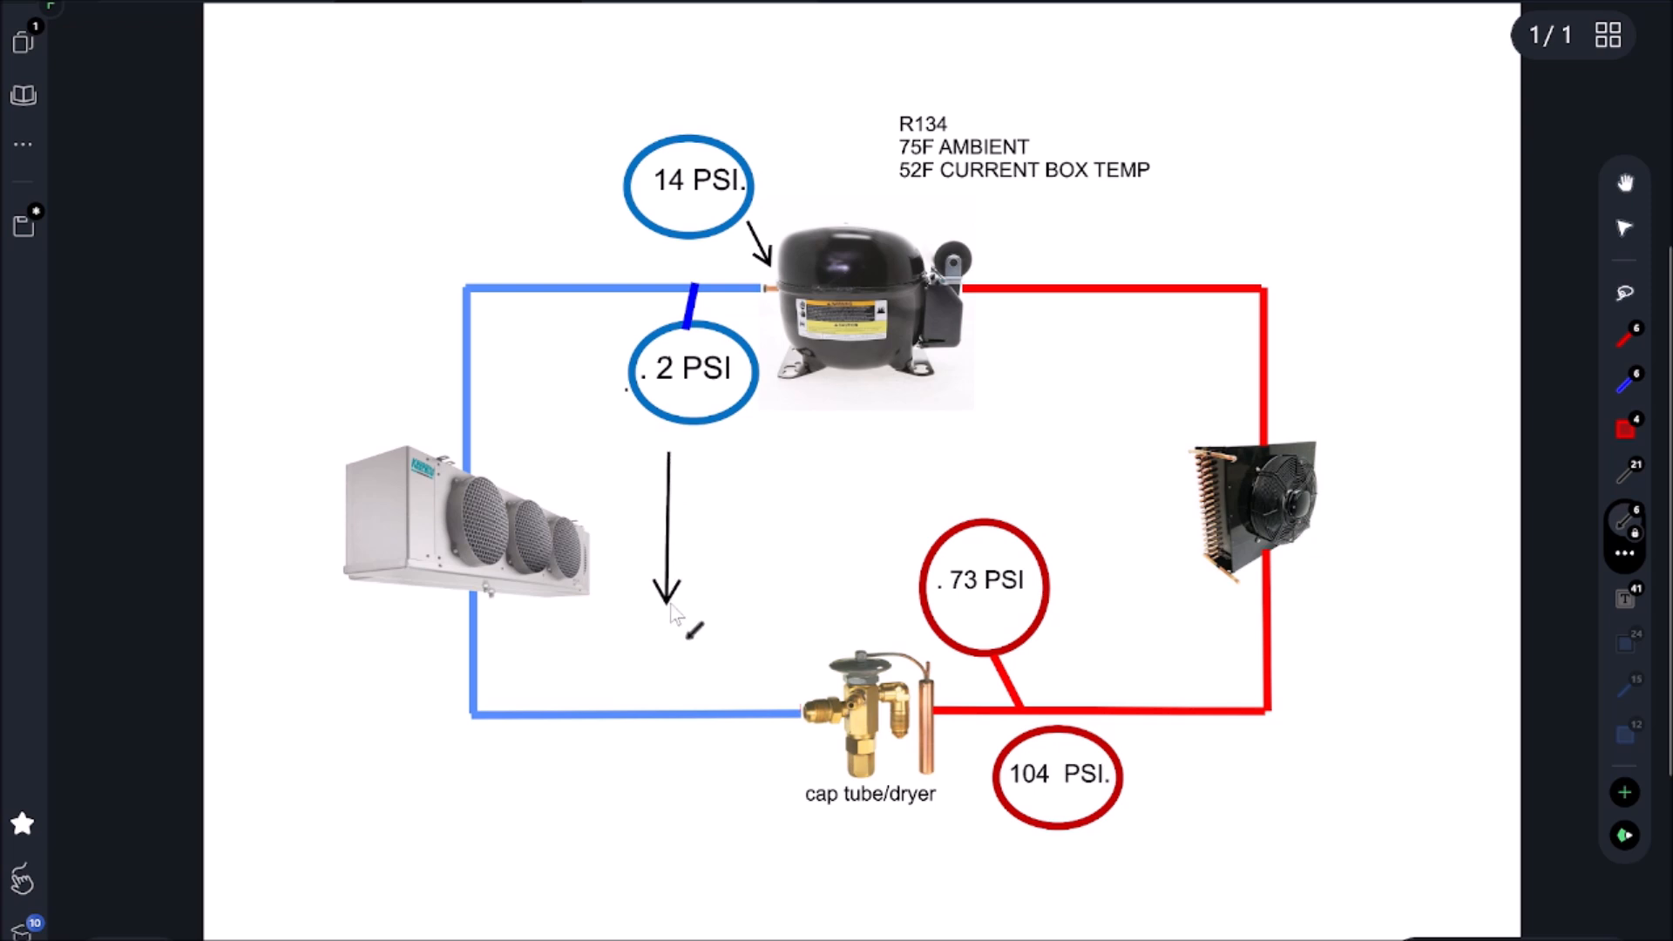
{"action": "left_click_drag", "start_coordinate": [1137, 494], "coordinate": [1145, 655]}
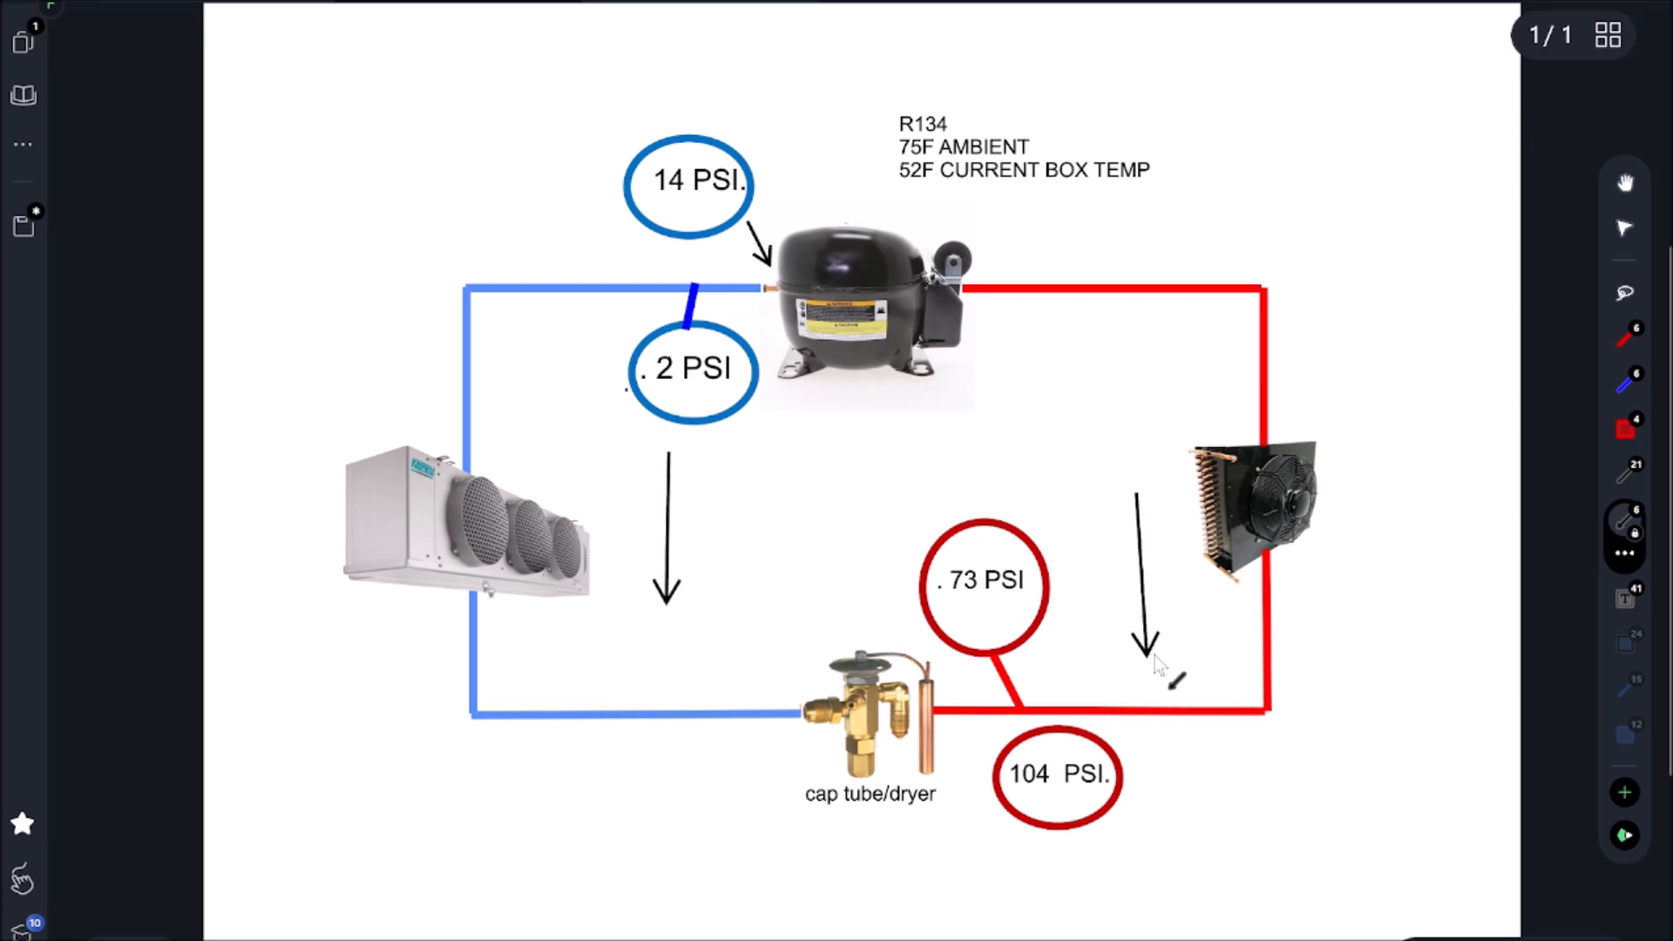
{"action": "key", "text": "alt+Tab"}
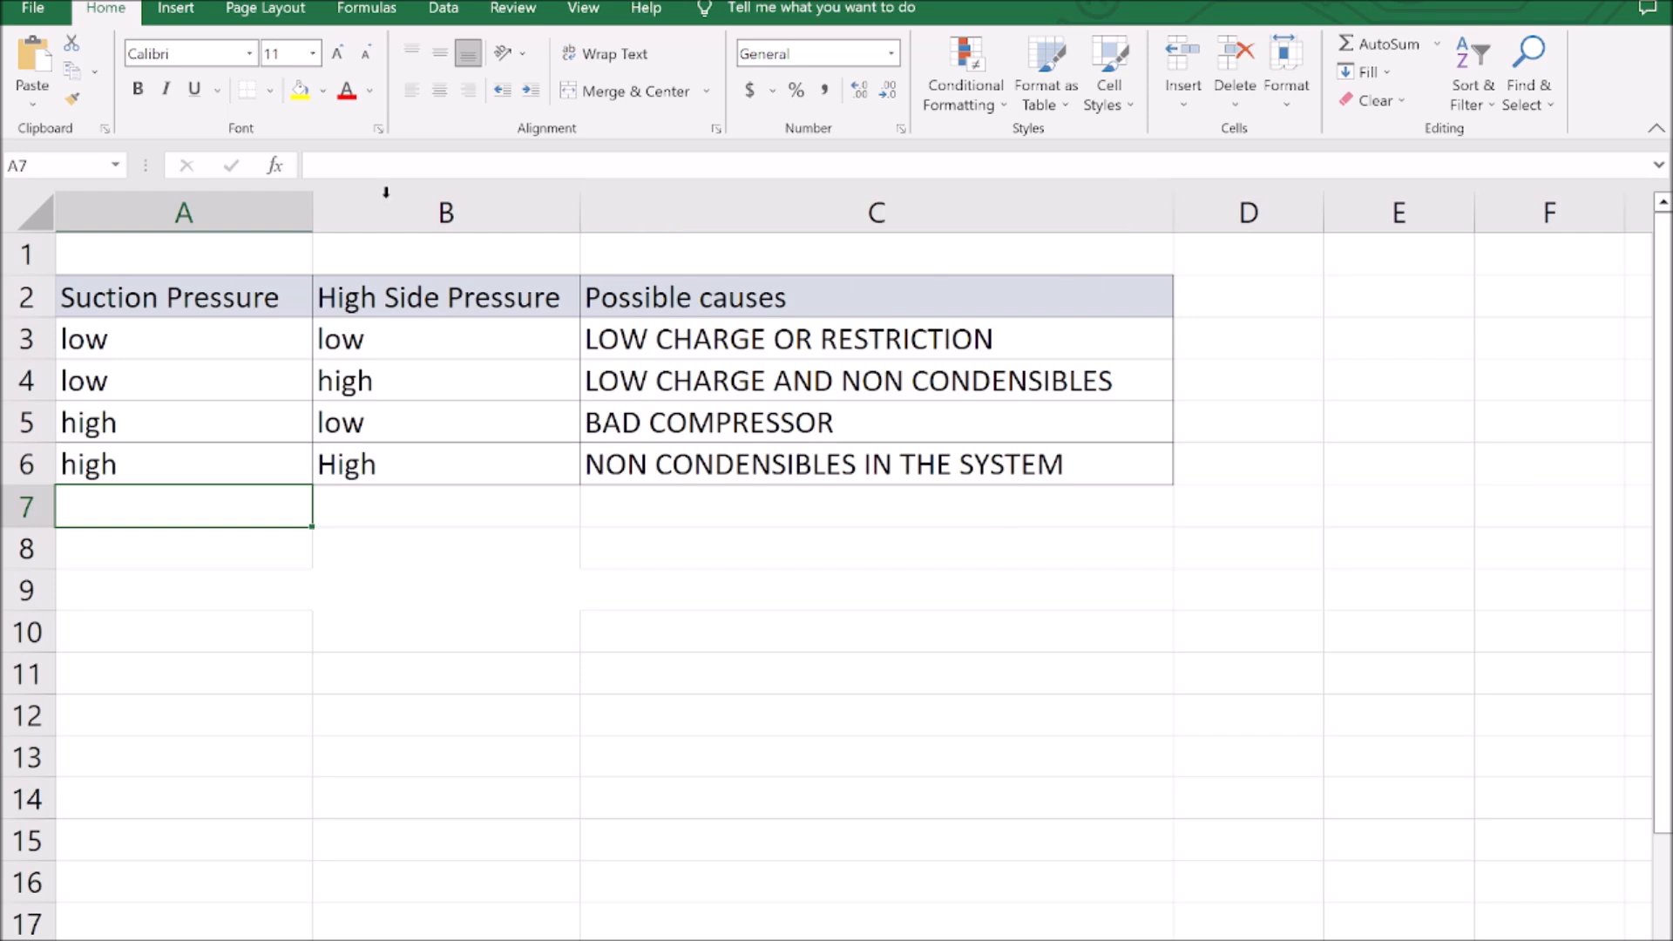
Step: Mark the low/low pressure row (low charge or restriction) in A3:C3 and return to the diagram
{"action": "left_click", "coordinate": [201, 341]}
{"action": "left_click_drag", "start_coordinate": [203, 340], "coordinate": [785, 338]}
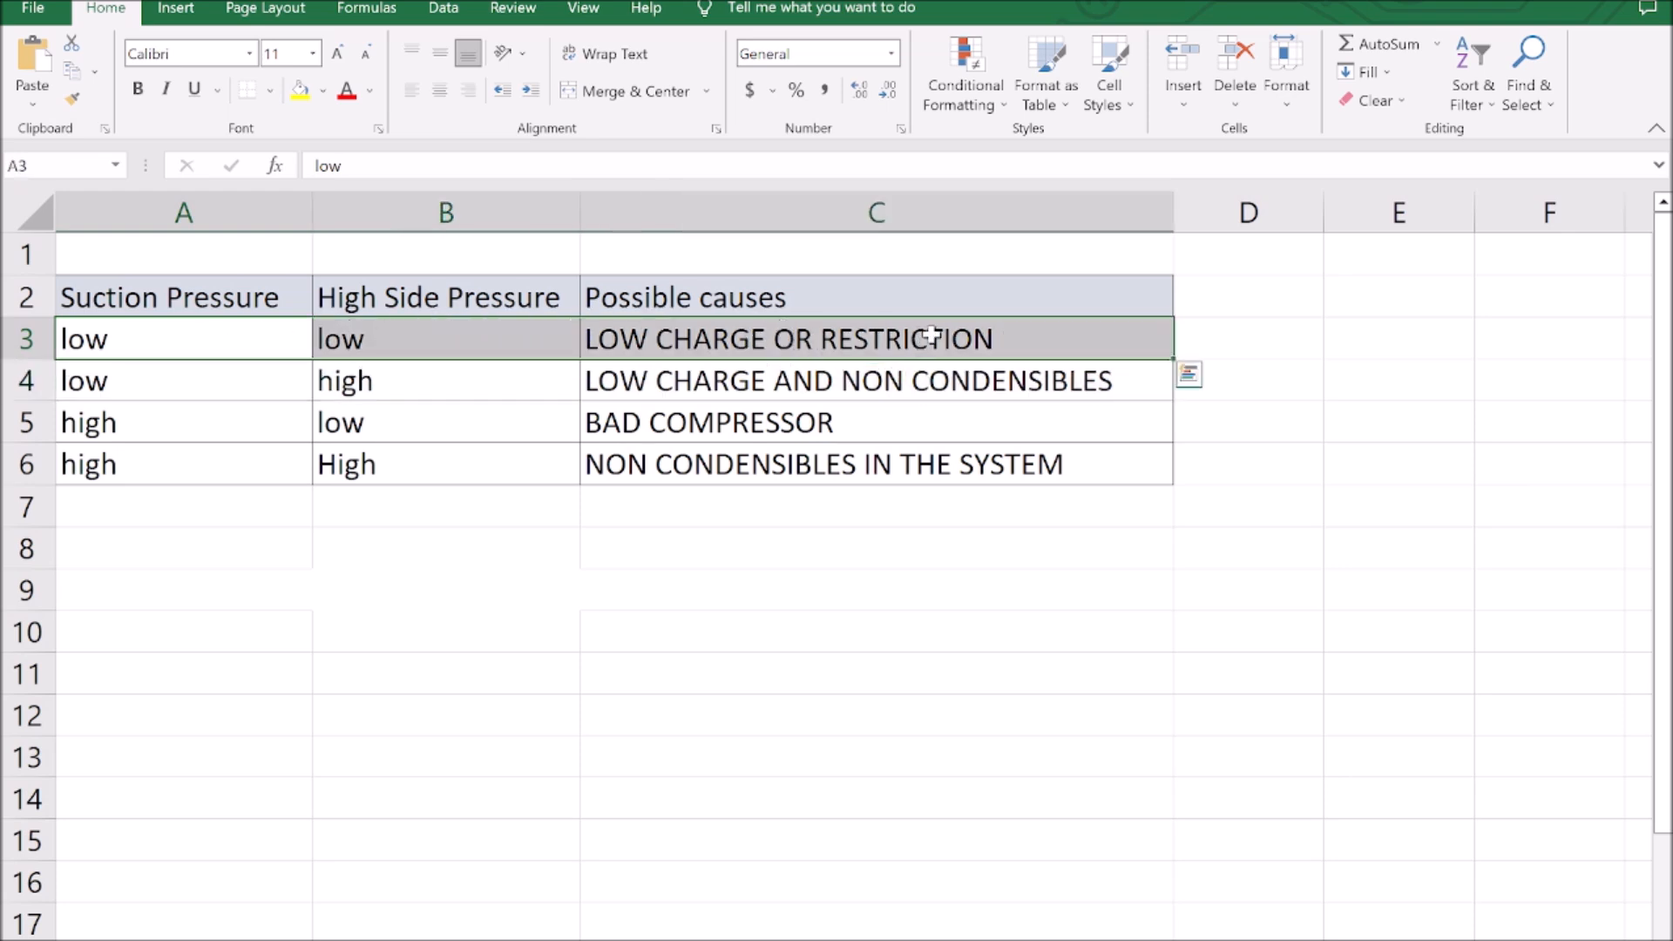
{"action": "key", "text": "alt+Tab"}
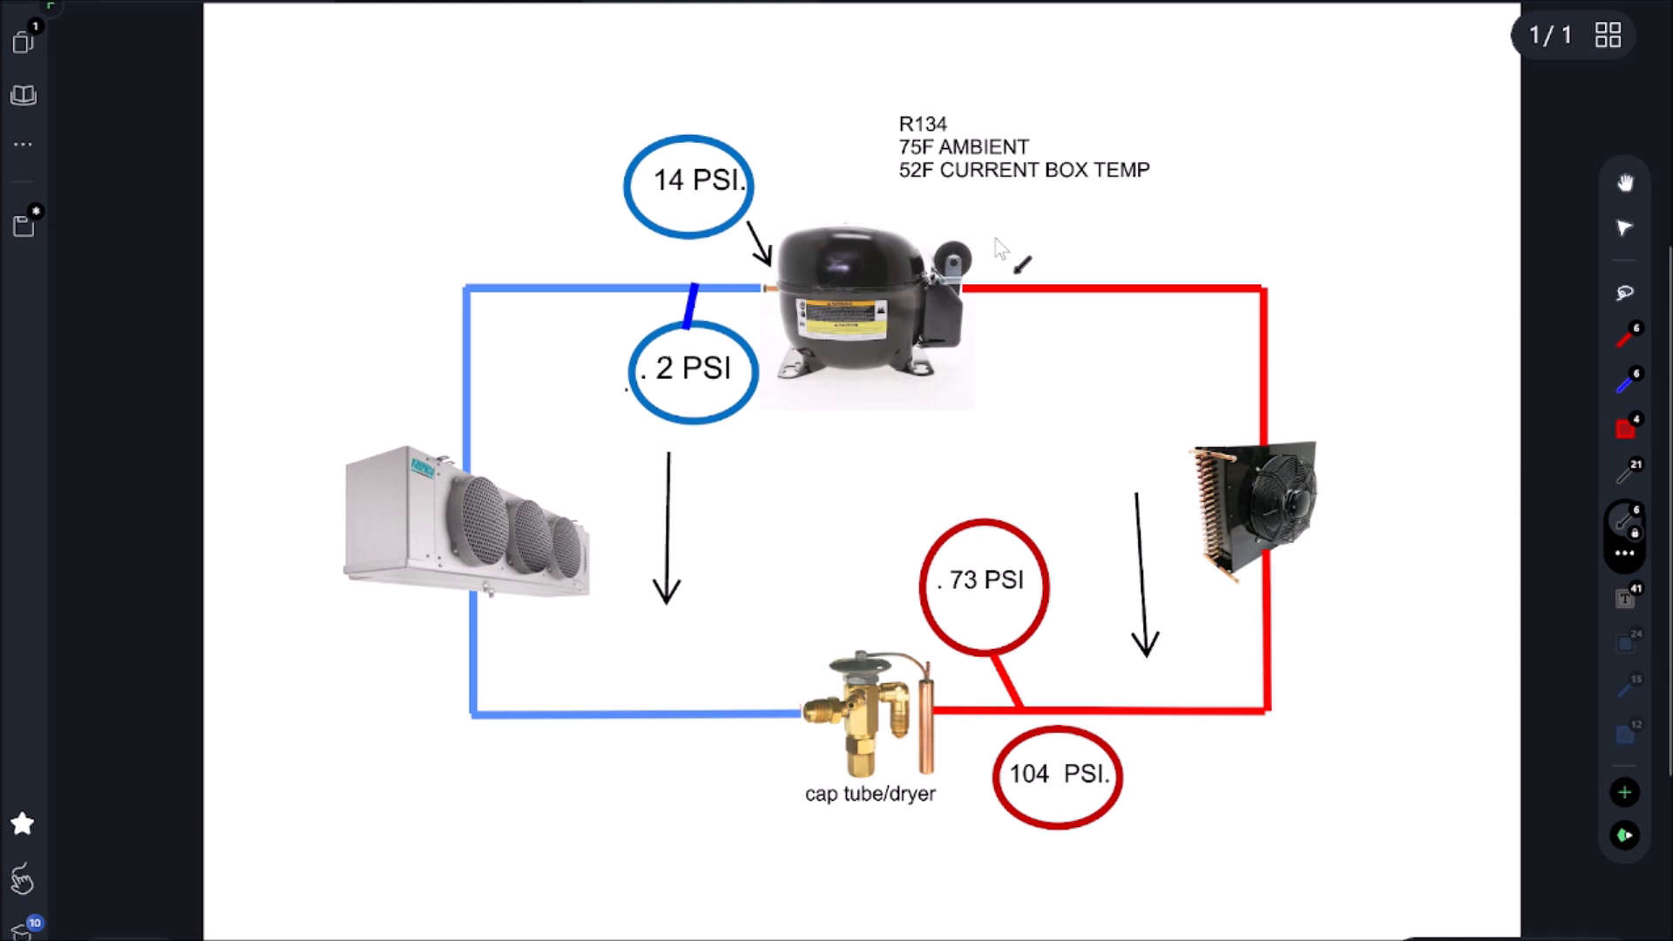
Step: Sketch flow arrows from the compressor to the cap tube, evaporator line and 2 PSI bubble, then undo them
{"action": "mouse_move", "coordinate": [989, 244]}
{"action": "left_mouse_down"}
{"action": "mouse_move", "coordinate": [1340, 248]}
{"action": "mouse_move", "coordinate": [1344, 785]}
{"action": "mouse_move", "coordinate": [915, 758]}
{"action": "left_mouse_up"}
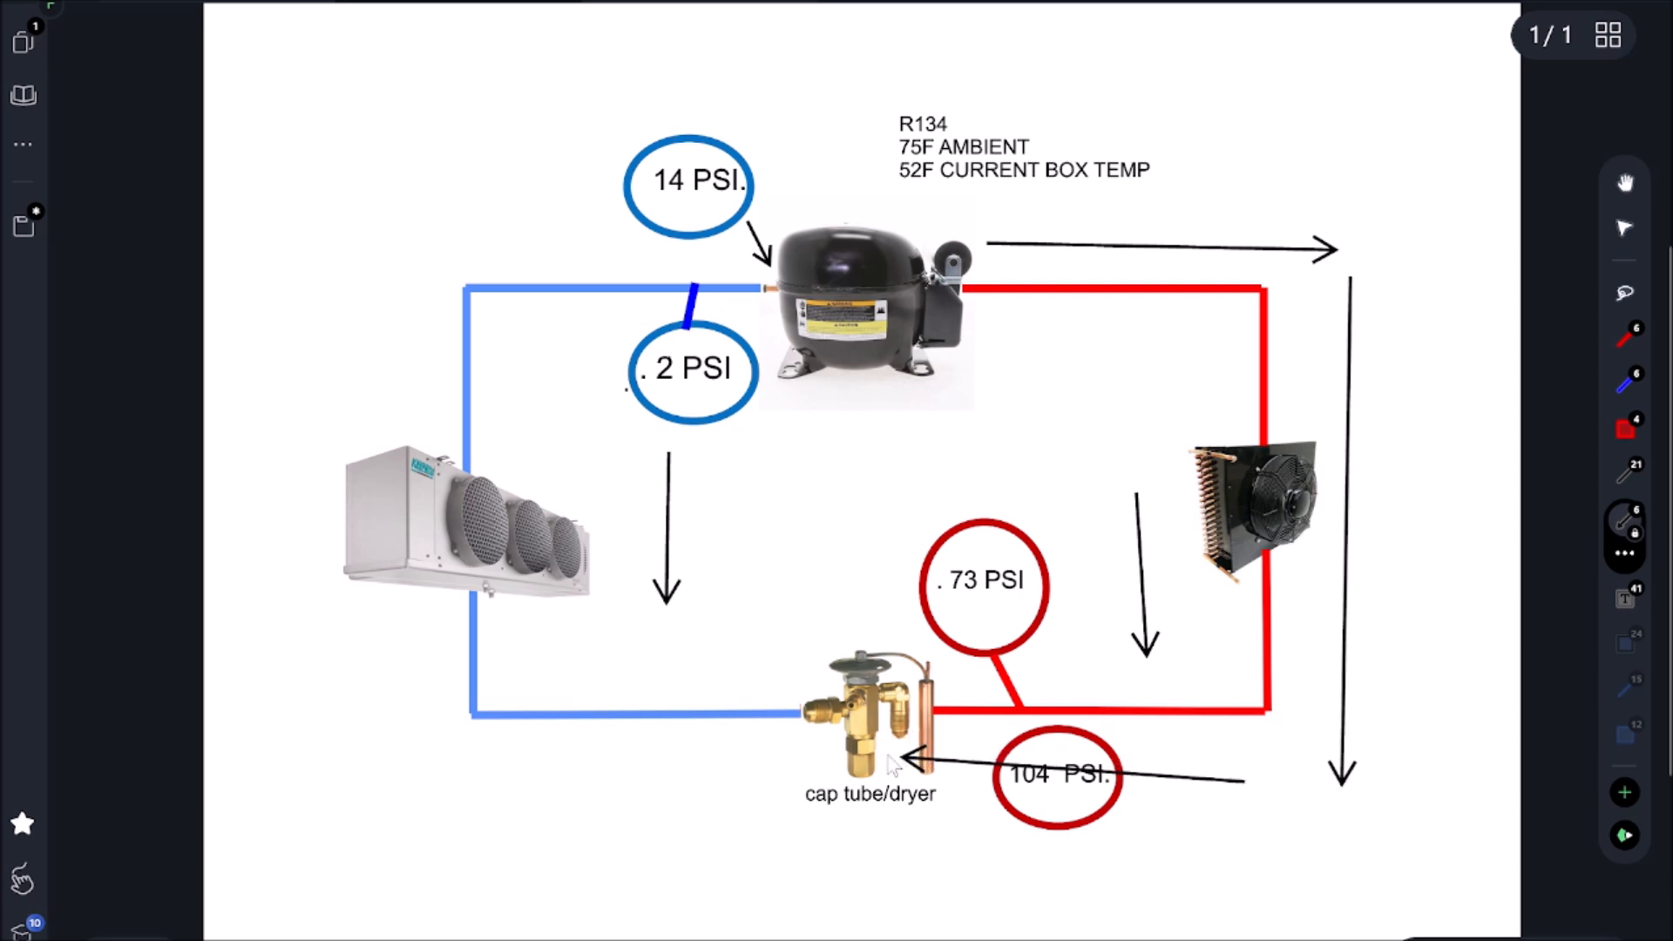
{"action": "left_click_drag", "start_coordinate": [916, 762], "coordinate": [893, 759]}
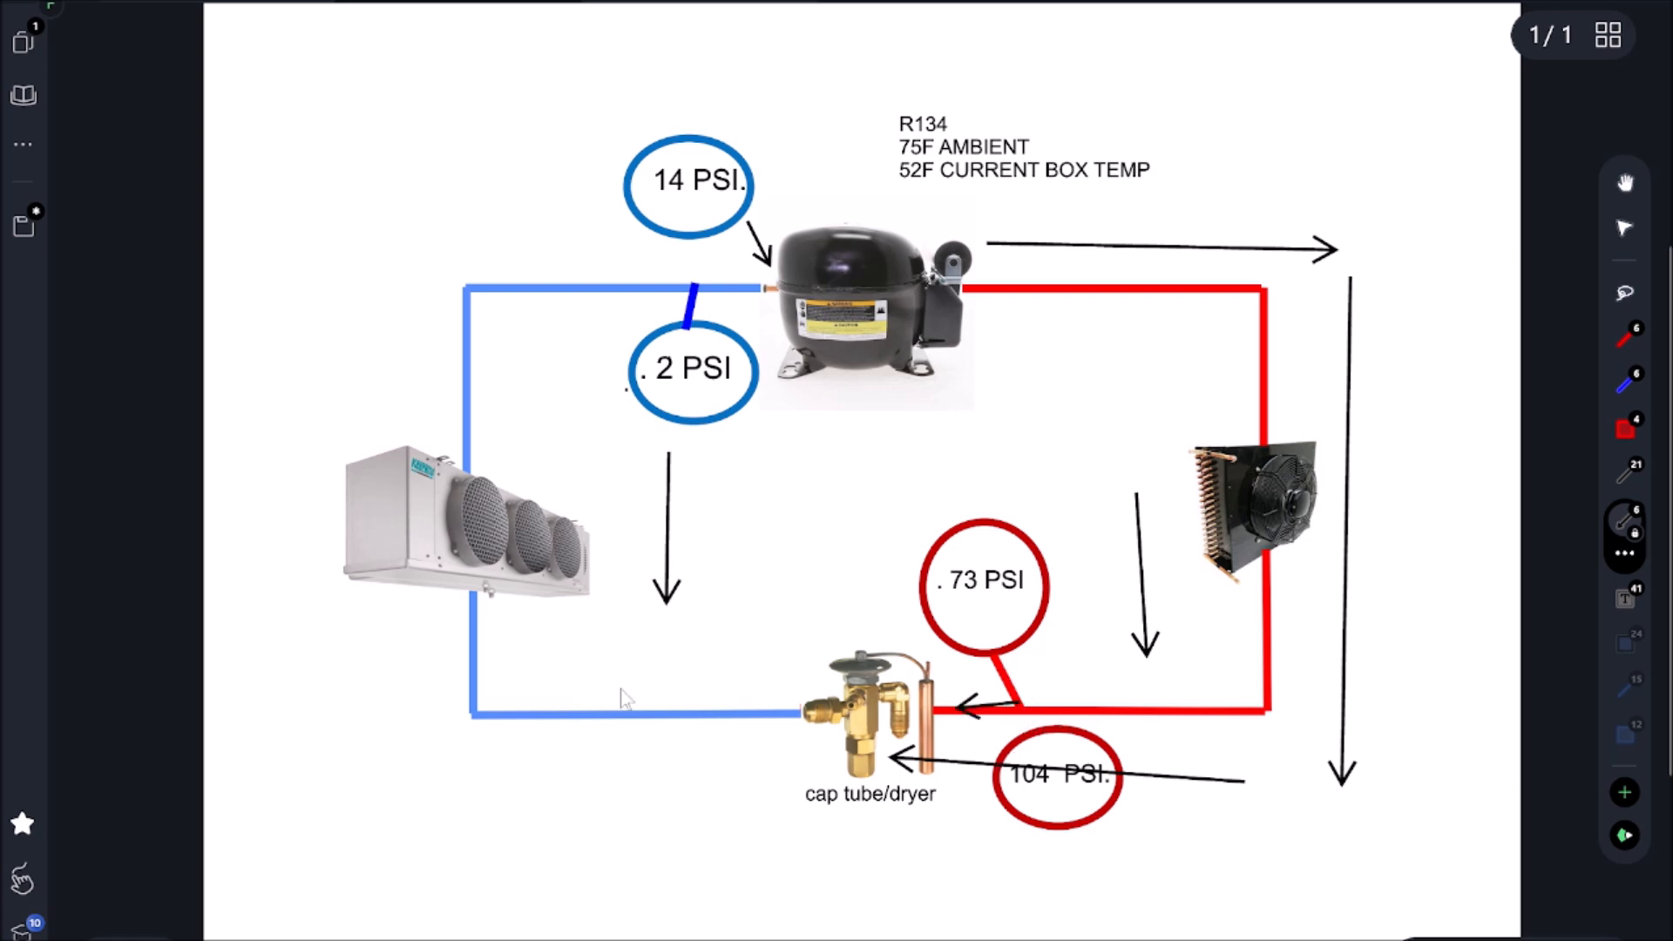
{"action": "left_click_drag", "start_coordinate": [1016, 706], "coordinate": [539, 669]}
{"action": "mouse_move", "coordinate": [523, 290]}
{"action": "left_mouse_down"}
{"action": "mouse_move", "coordinate": [647, 379]}
{"action": "mouse_move", "coordinate": [625, 356]}
{"action": "left_mouse_up"}
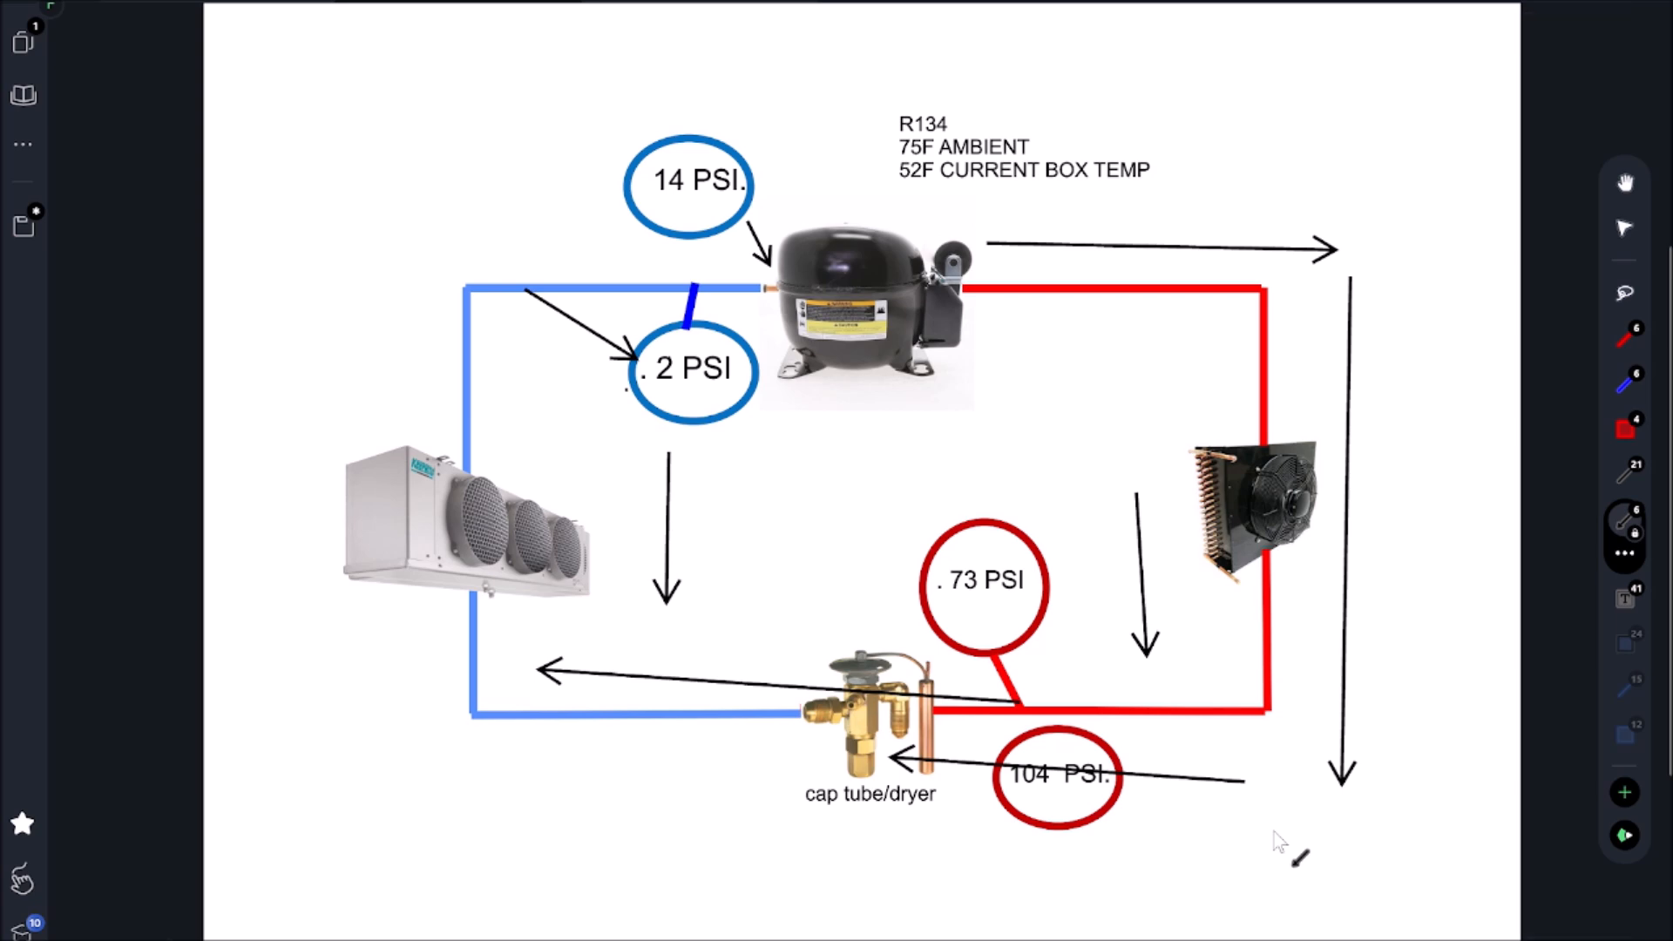
{"action": "key", "text": "ctrl+z"}
{"action": "key", "text": "ctrl+z"}
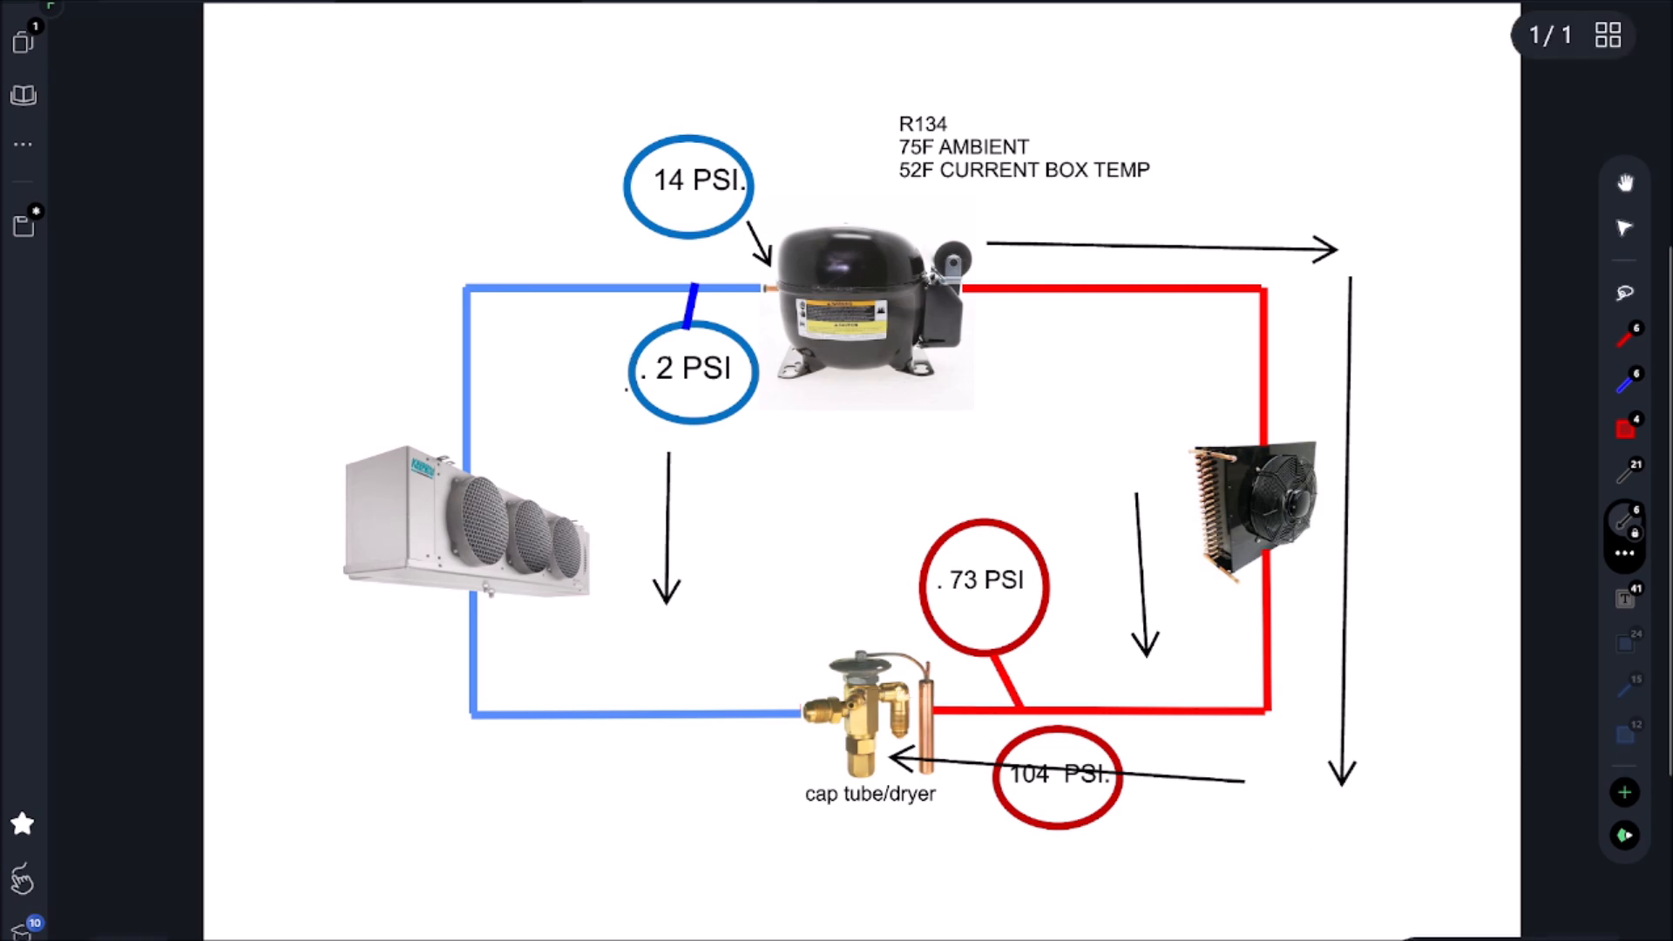
{"action": "key", "text": "ctrl+z"}
{"action": "key", "text": "ctrl+z"}
{"action": "key", "text": "ctrl+z"}
{"action": "key", "text": "ctrl+z"}
{"action": "key", "text": "ctrl+z"}
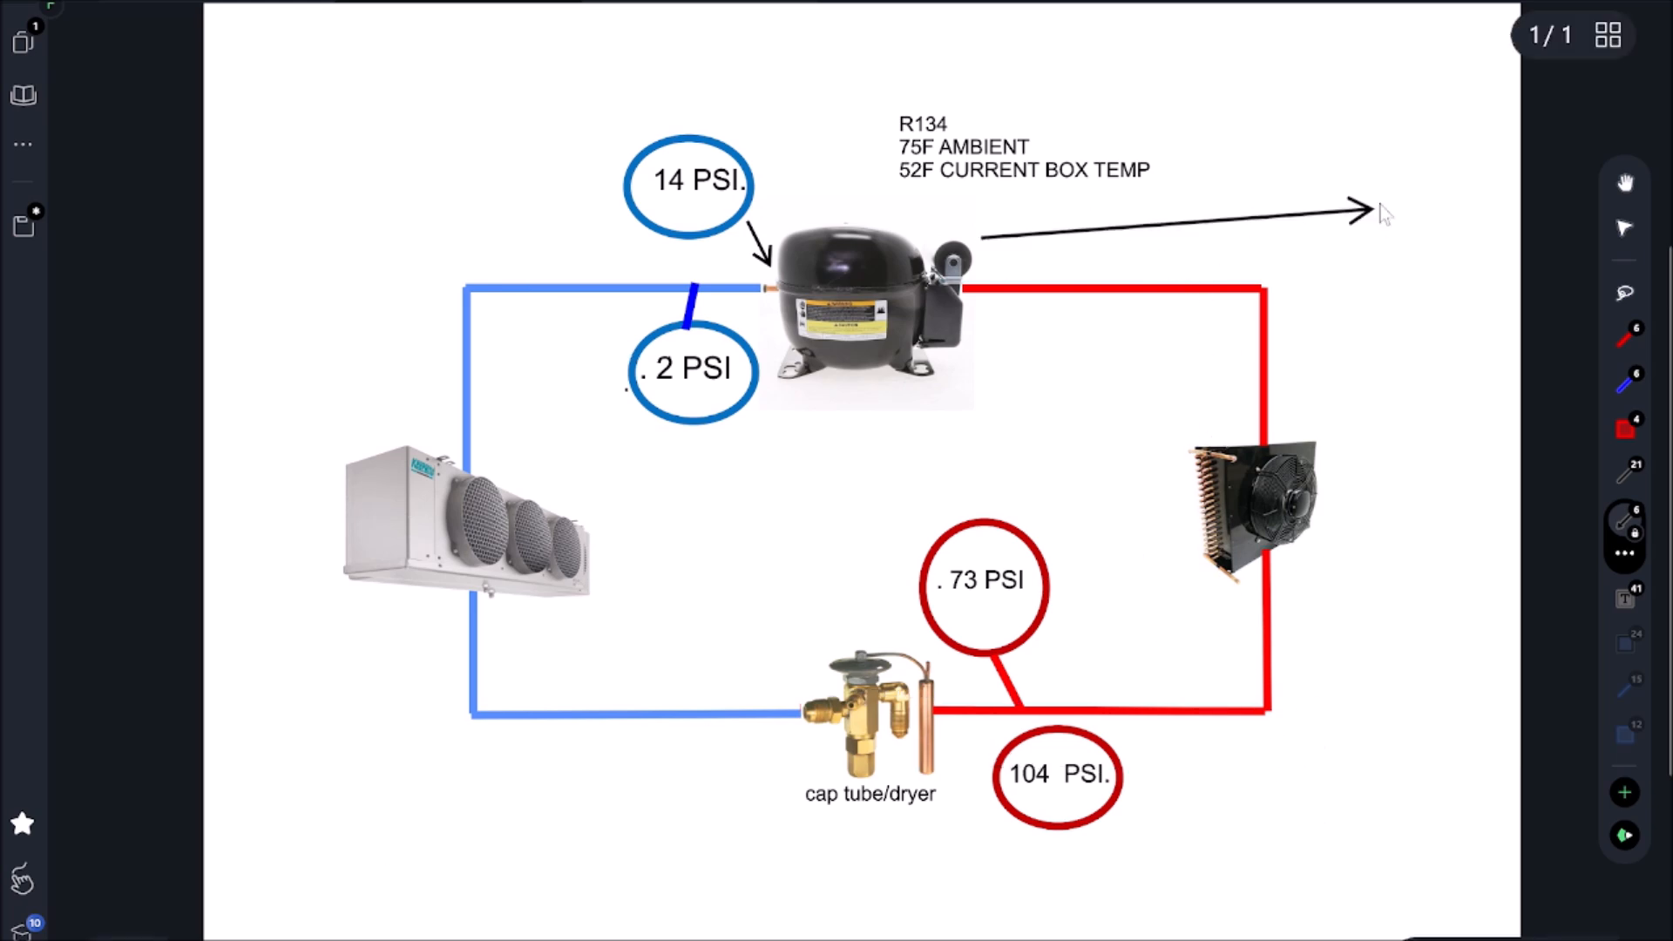
Step: Redraw arrows down the right side, up the left side toward 2 PSI and toward the 104 PSI line
{"action": "mouse_move", "coordinate": [1385, 213]}
{"action": "left_mouse_down"}
{"action": "mouse_move", "coordinate": [1397, 809]}
{"action": "mouse_move", "coordinate": [347, 774]}
{"action": "left_mouse_up"}
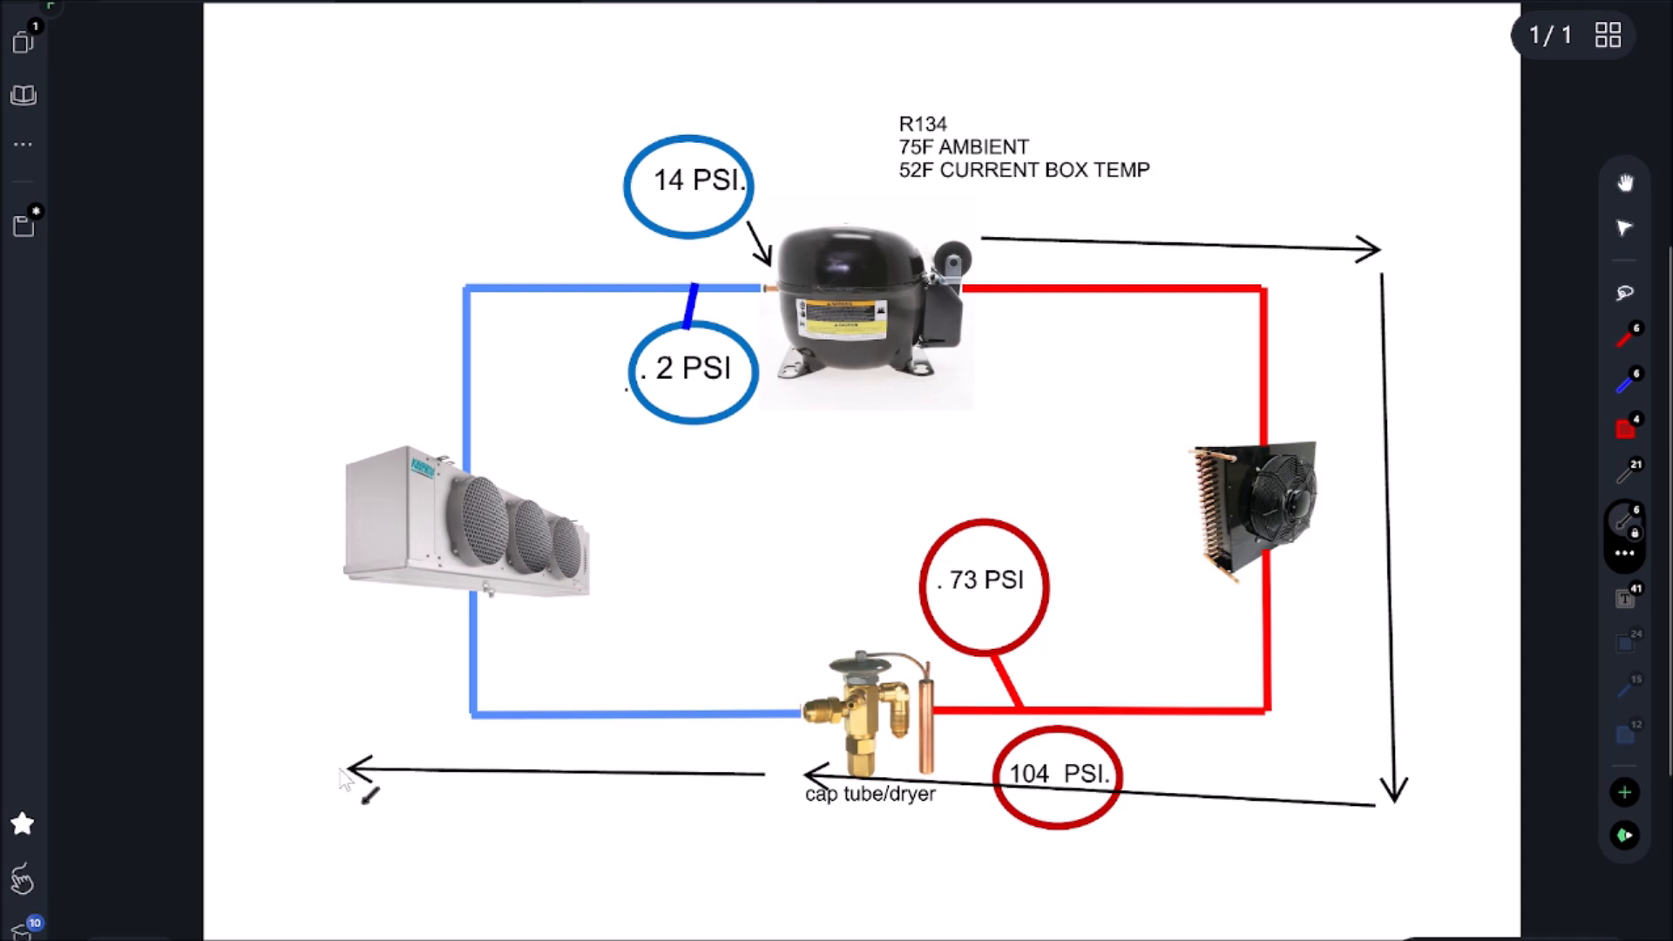
{"action": "mouse_move", "coordinate": [327, 765]}
{"action": "left_mouse_down"}
{"action": "mouse_move", "coordinate": [310, 213]}
{"action": "mouse_move", "coordinate": [634, 361]}
{"action": "left_mouse_up"}
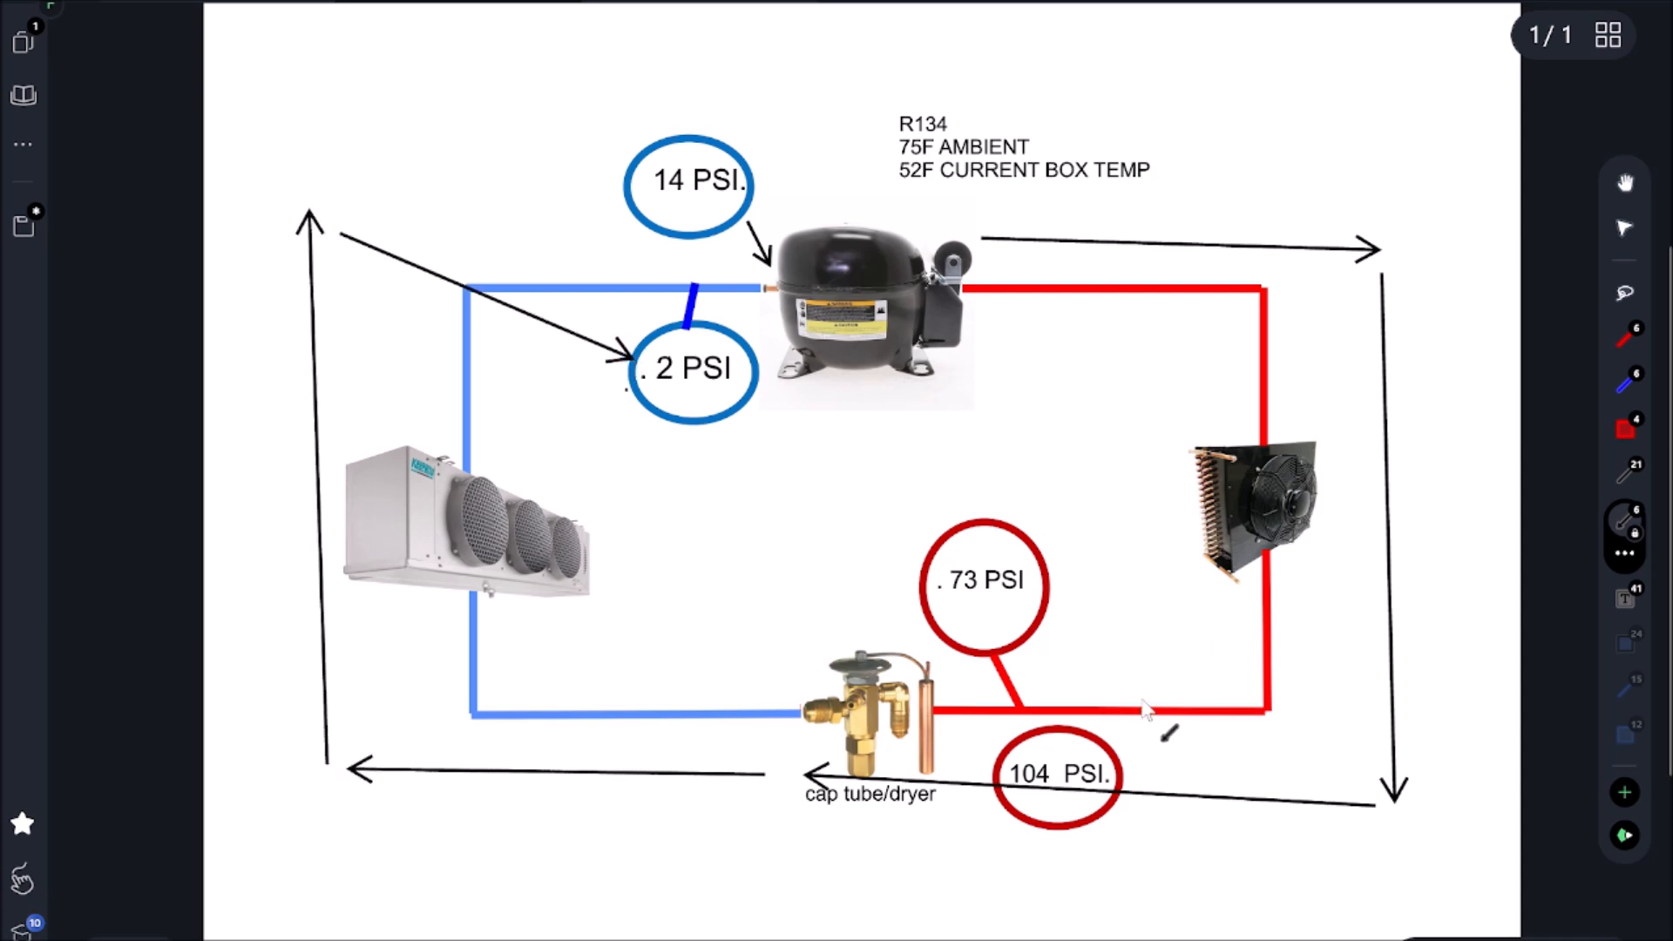
{"action": "left_click_drag", "start_coordinate": [1137, 647], "coordinate": [1114, 722]}
Step: Erase the unwanted strokes and draw arrows toward the .73 PSI bubble and back into the cap tube/dryer
{"action": "left_click", "coordinate": [1624, 468]}
{"action": "left_click_drag", "start_coordinate": [1174, 837], "coordinate": [1122, 687]}
{"action": "left_click_drag", "start_coordinate": [484, 302], "coordinate": [309, 321]}
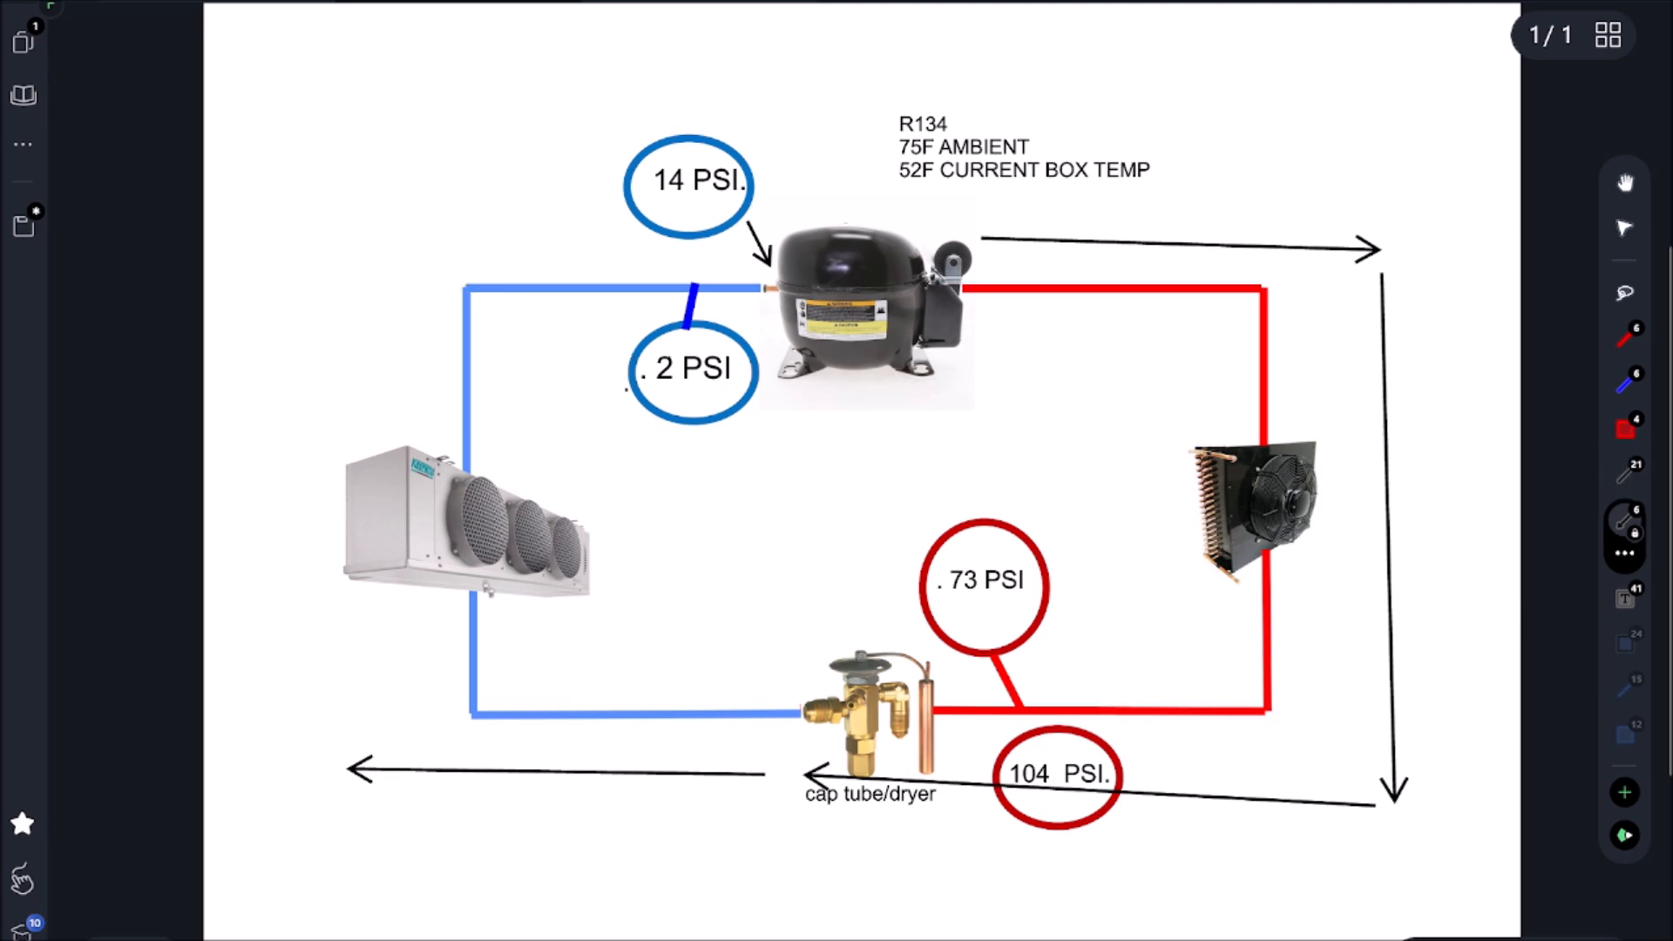
{"action": "mouse_move", "coordinate": [555, 772]}
{"action": "left_mouse_down"}
{"action": "mouse_move", "coordinate": [1321, 785]}
{"action": "mouse_move", "coordinate": [952, 744]}
{"action": "left_mouse_up"}
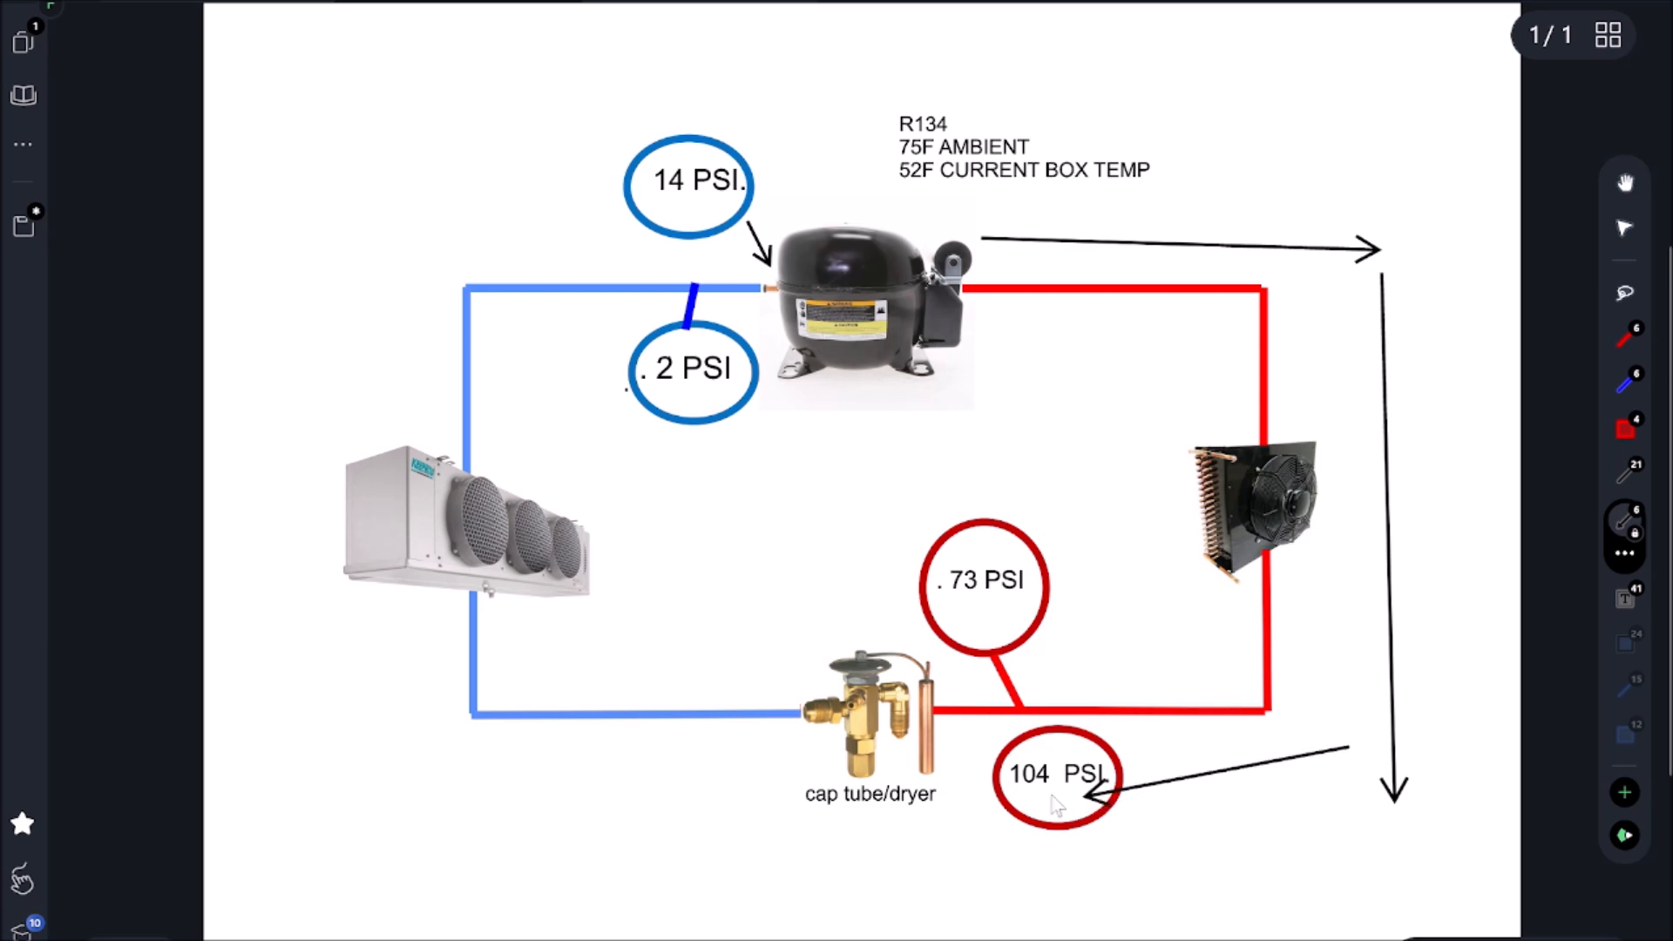
{"action": "left_click_drag", "start_coordinate": [805, 481], "coordinate": [909, 549]}
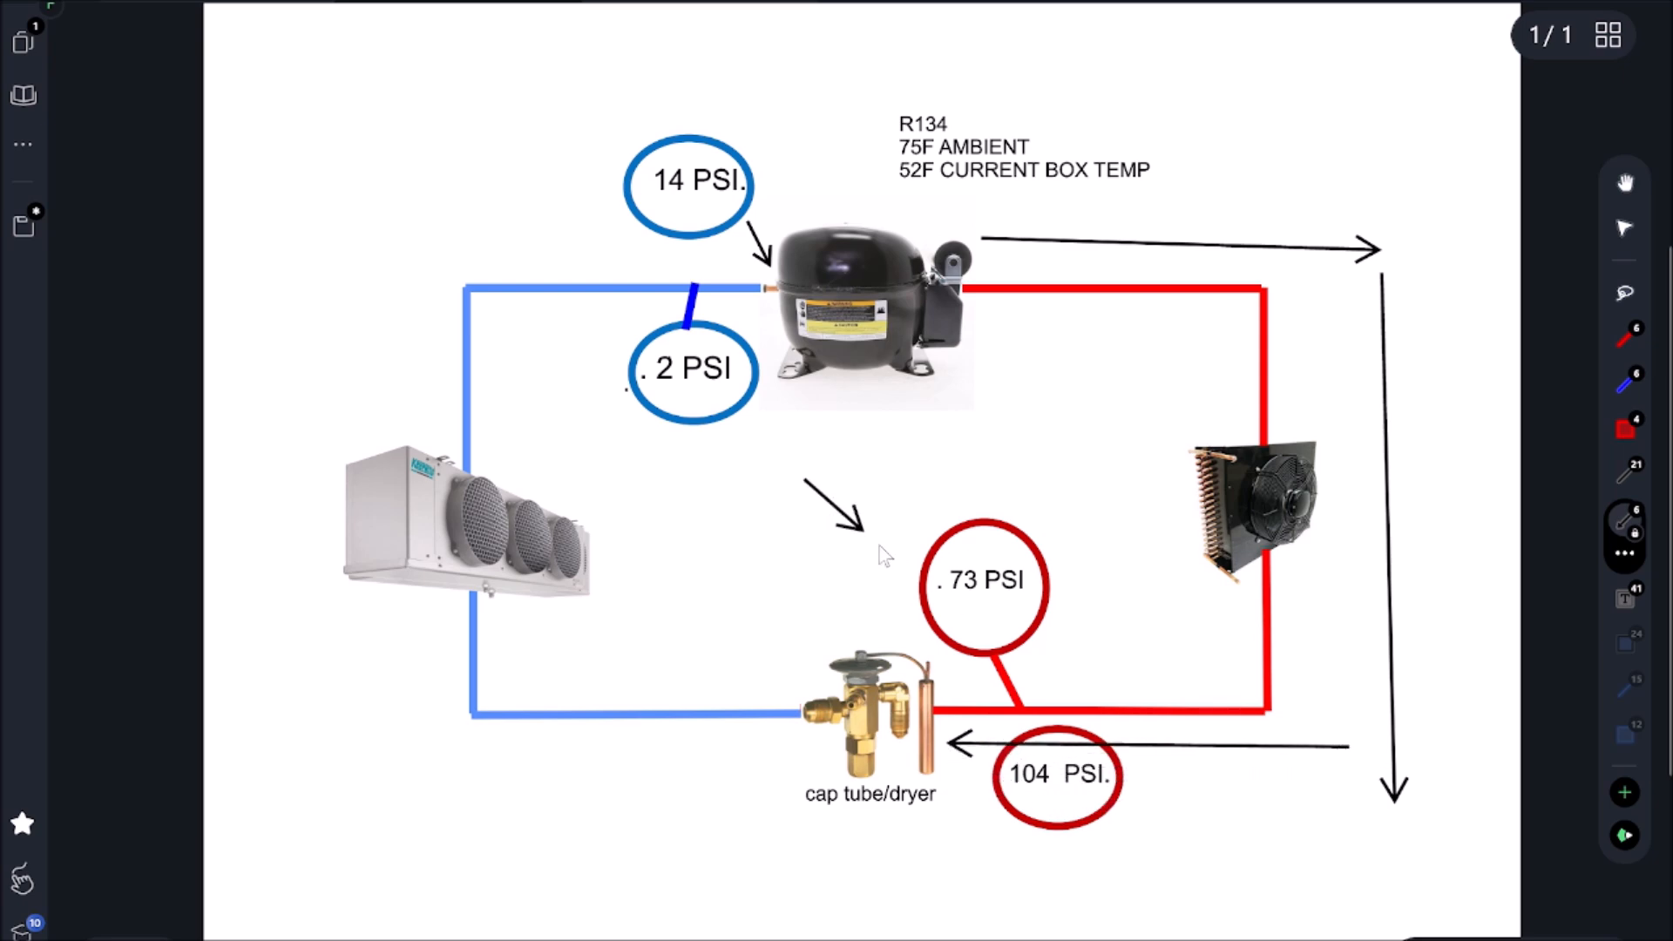
{"action": "left_click_drag", "start_coordinate": [706, 542], "coordinate": [673, 426]}
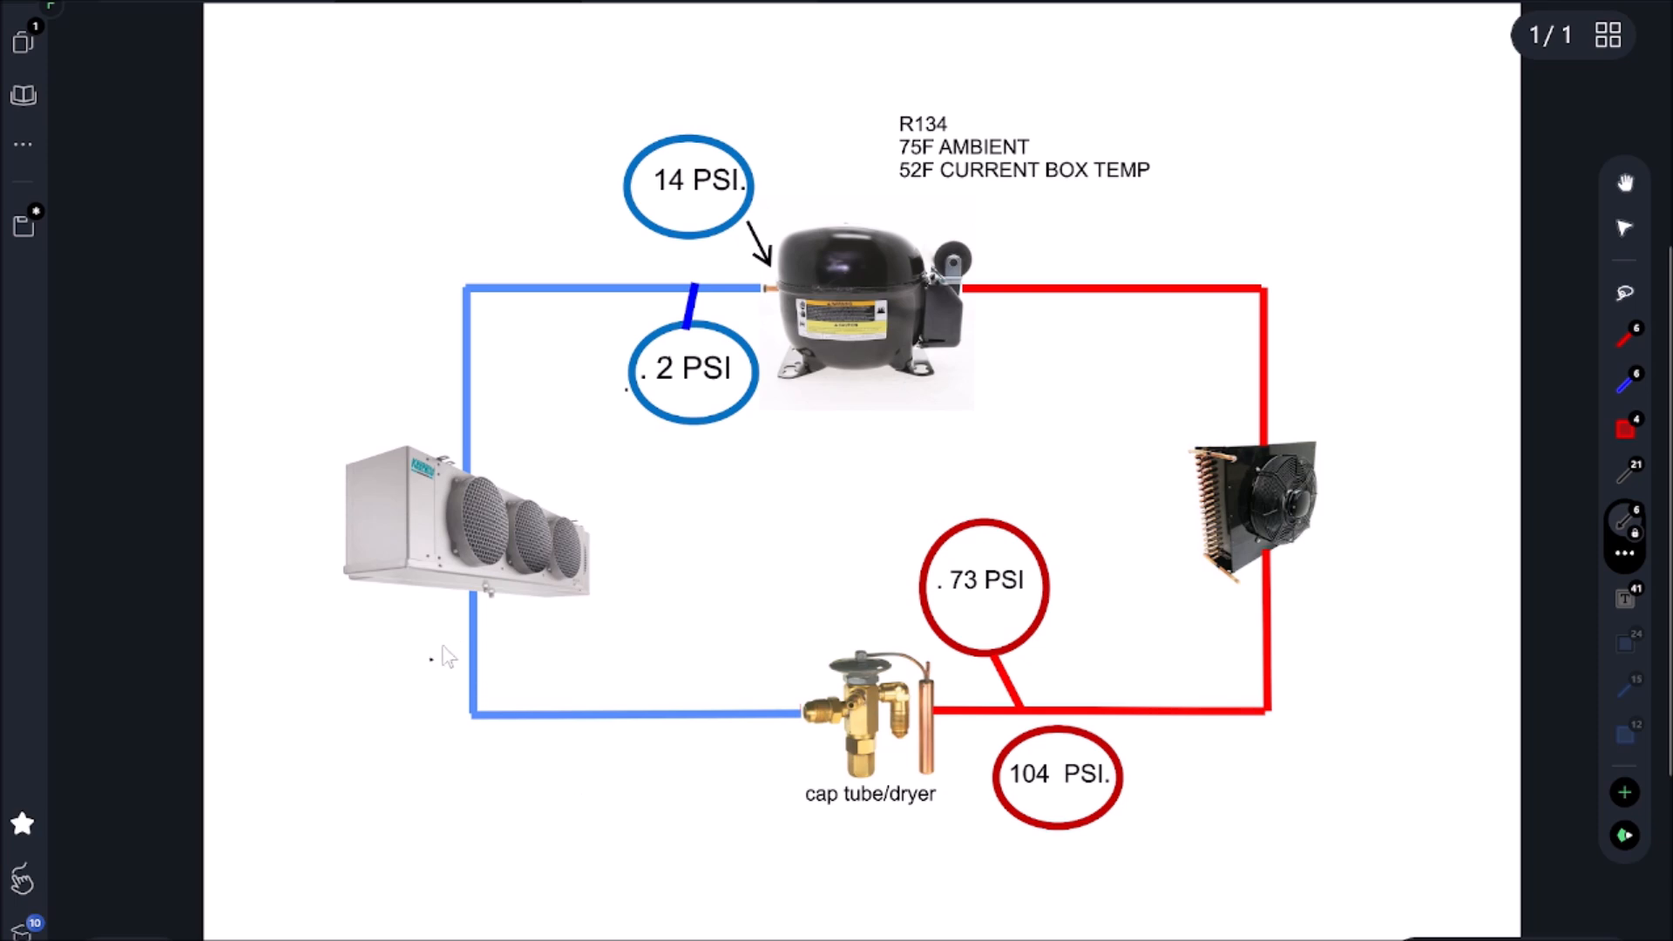
Step: Draw arrows at the evaporator outlet, valve inlet, over the suction line and up from the valve
{"action": "left_click_drag", "start_coordinate": [432, 659], "coordinate": [471, 602]}
{"action": "left_click_drag", "start_coordinate": [765, 652], "coordinate": [795, 707]}
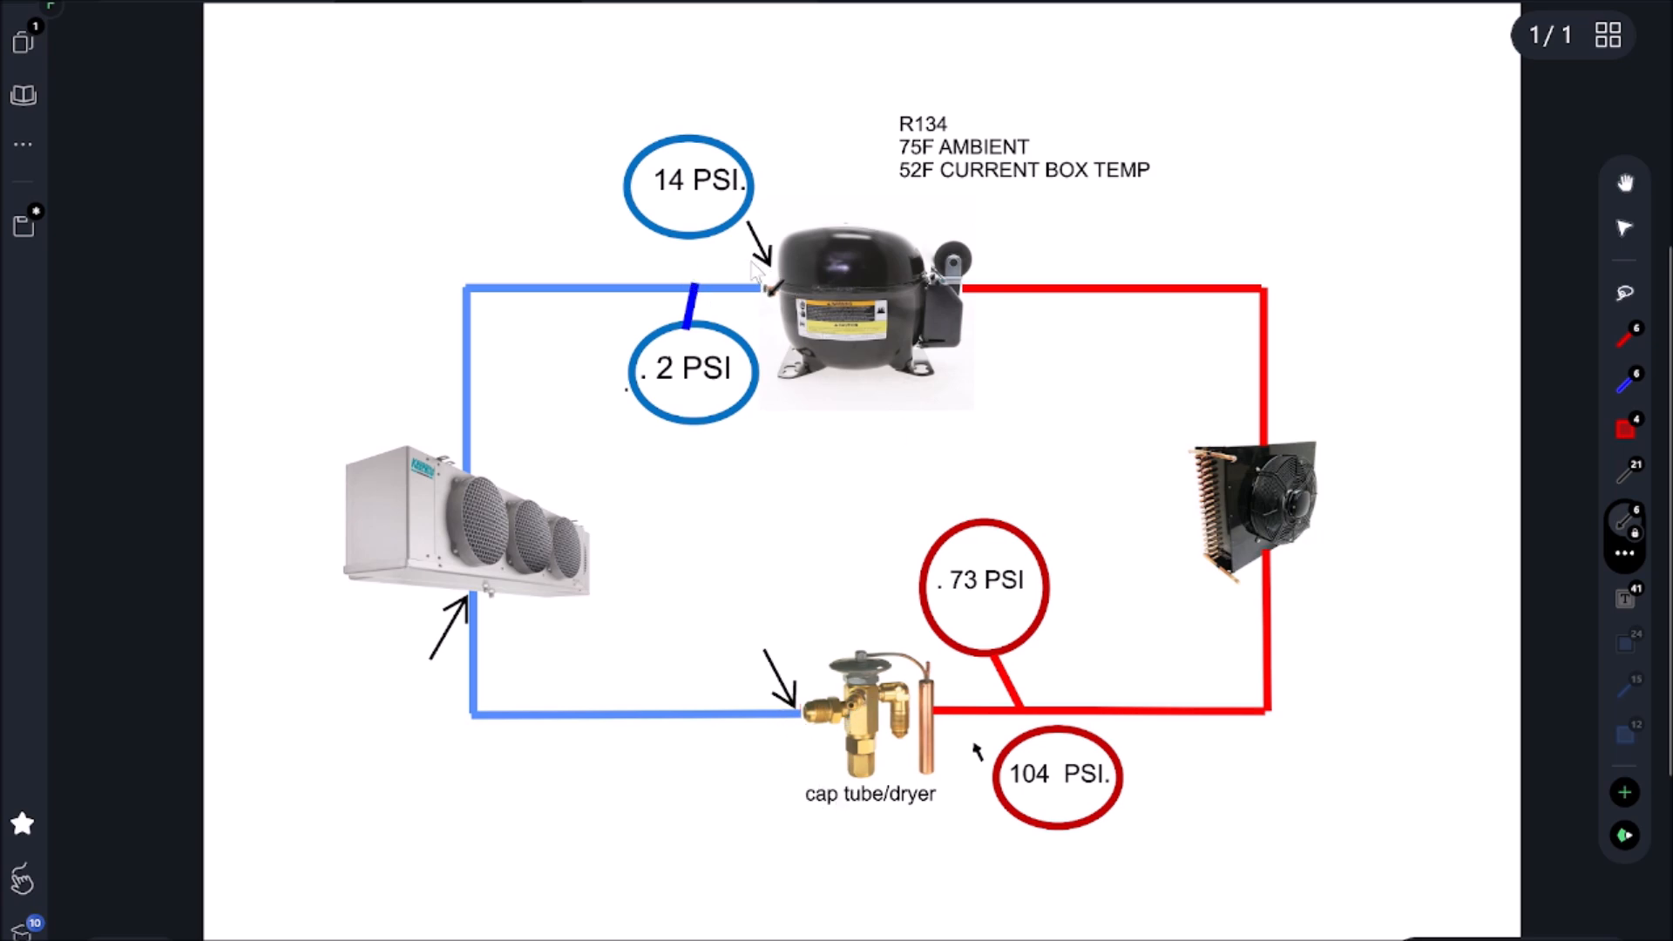
{"action": "mouse_move", "coordinate": [765, 252]}
{"action": "left_mouse_down"}
{"action": "mouse_move", "coordinate": [377, 249]}
{"action": "mouse_move", "coordinate": [395, 801]}
{"action": "mouse_move", "coordinate": [787, 765]}
{"action": "left_mouse_up"}
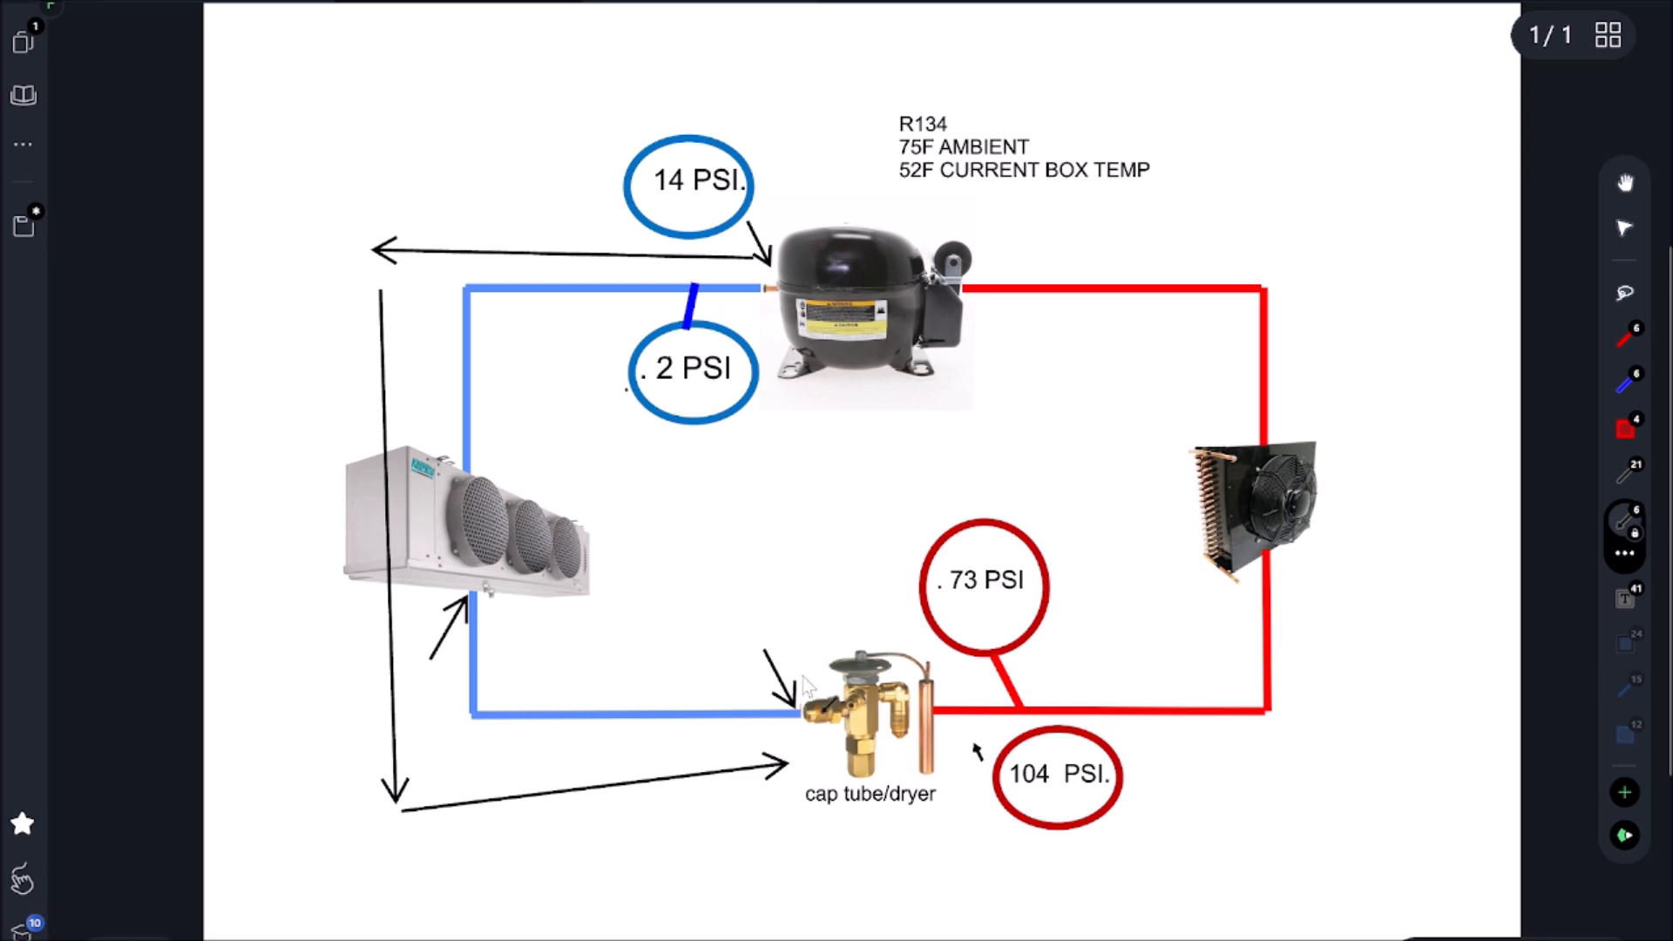
{"action": "left_click_drag", "start_coordinate": [798, 717], "coordinate": [834, 588]}
{"action": "left_click_drag", "start_coordinate": [816, 614], "coordinate": [862, 625]}
Step: Draw arrows from the valve toward the evaporator, down the far left and along the bottom toward the dryer
{"action": "mouse_move", "coordinate": [790, 713]}
{"action": "left_mouse_down"}
{"action": "mouse_move", "coordinate": [811, 576]}
{"action": "mouse_move", "coordinate": [837, 601]}
{"action": "mouse_move", "coordinate": [634, 471]}
{"action": "mouse_move", "coordinate": [670, 486]}
{"action": "left_mouse_up"}
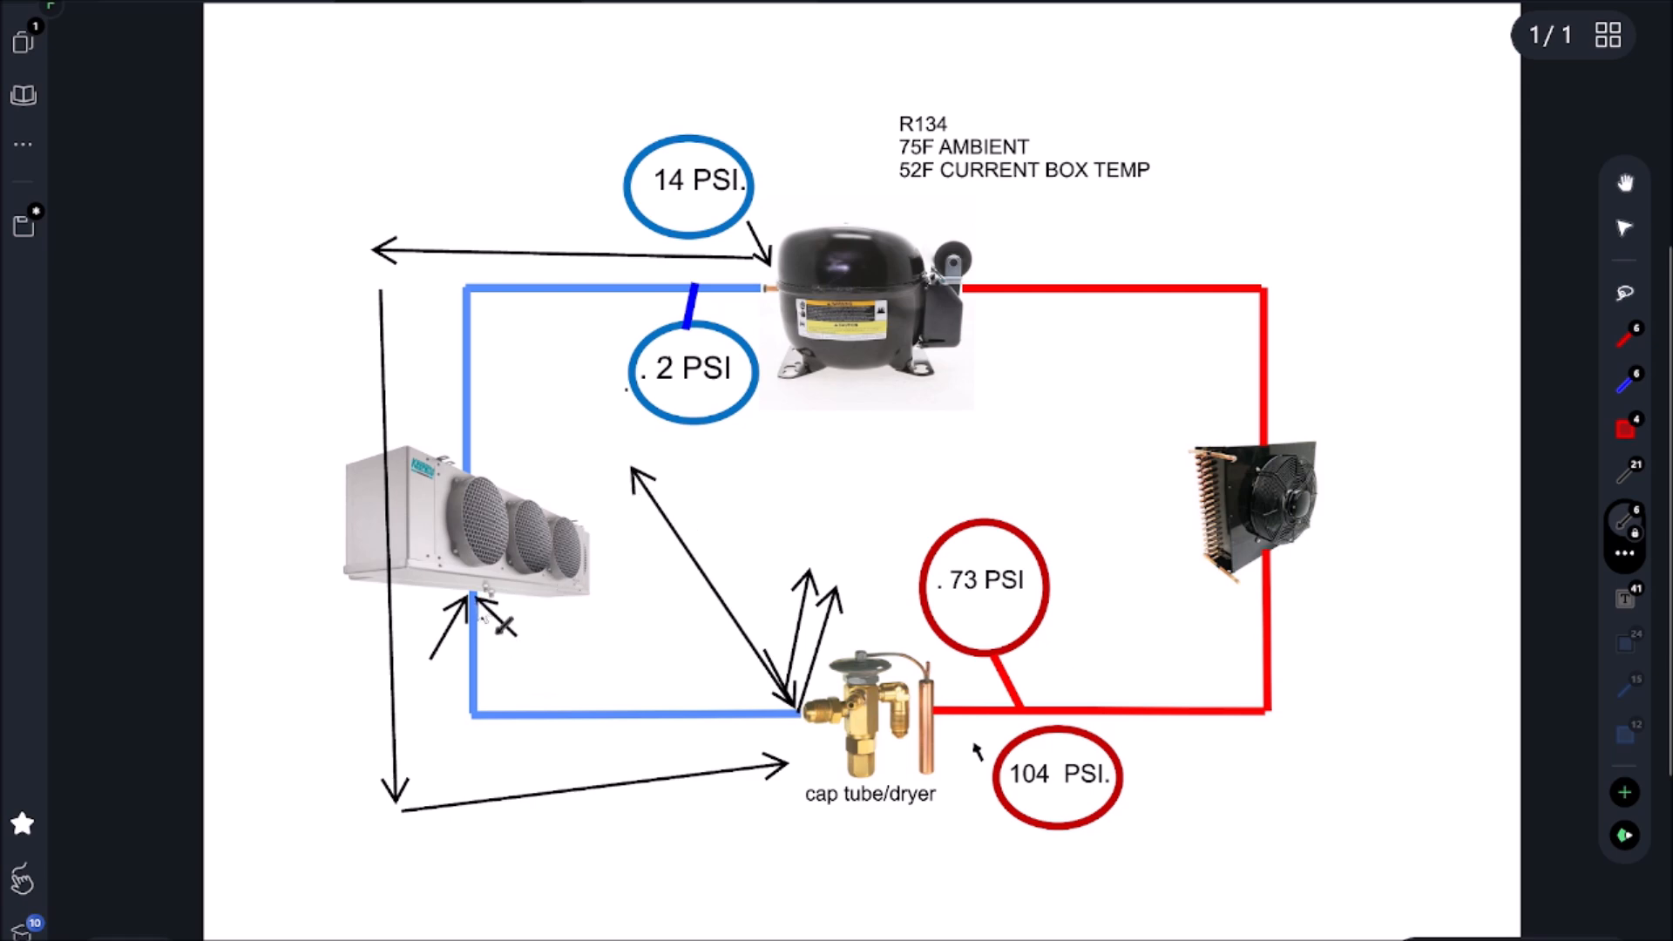
{"action": "left_click_drag", "start_coordinate": [678, 701], "coordinate": [665, 716]}
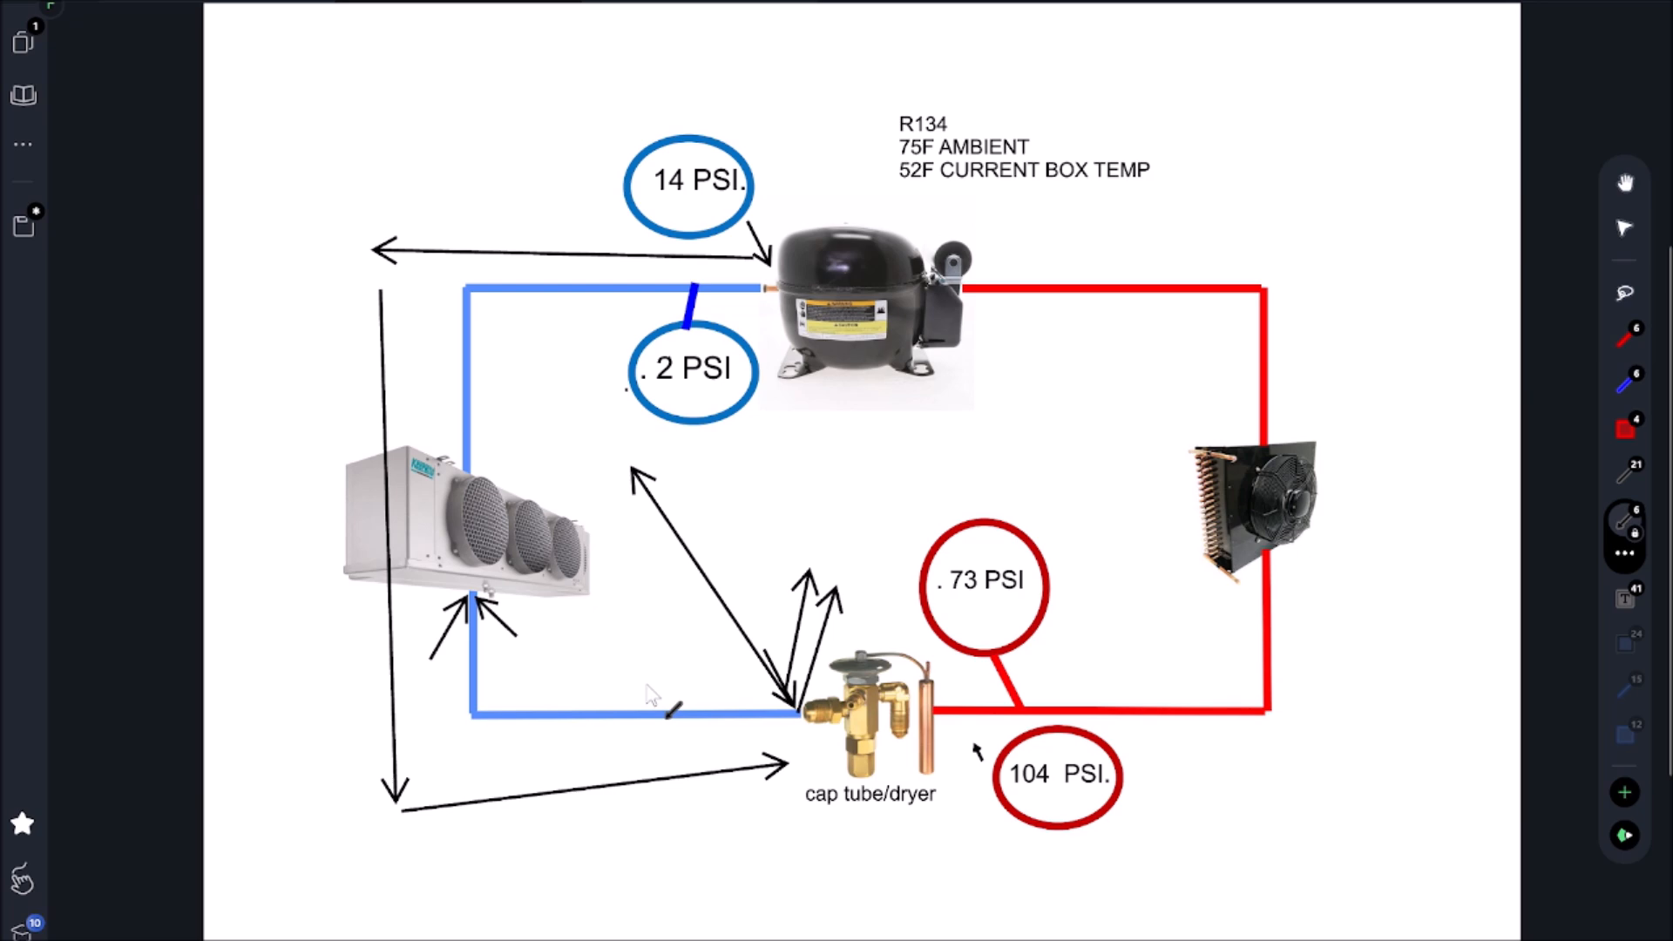
{"action": "mouse_move", "coordinate": [784, 356]}
{"action": "left_mouse_down"}
{"action": "mouse_move", "coordinate": [229, 299]}
{"action": "mouse_move", "coordinate": [319, 936]}
{"action": "mouse_move", "coordinate": [801, 837]}
{"action": "left_mouse_up"}
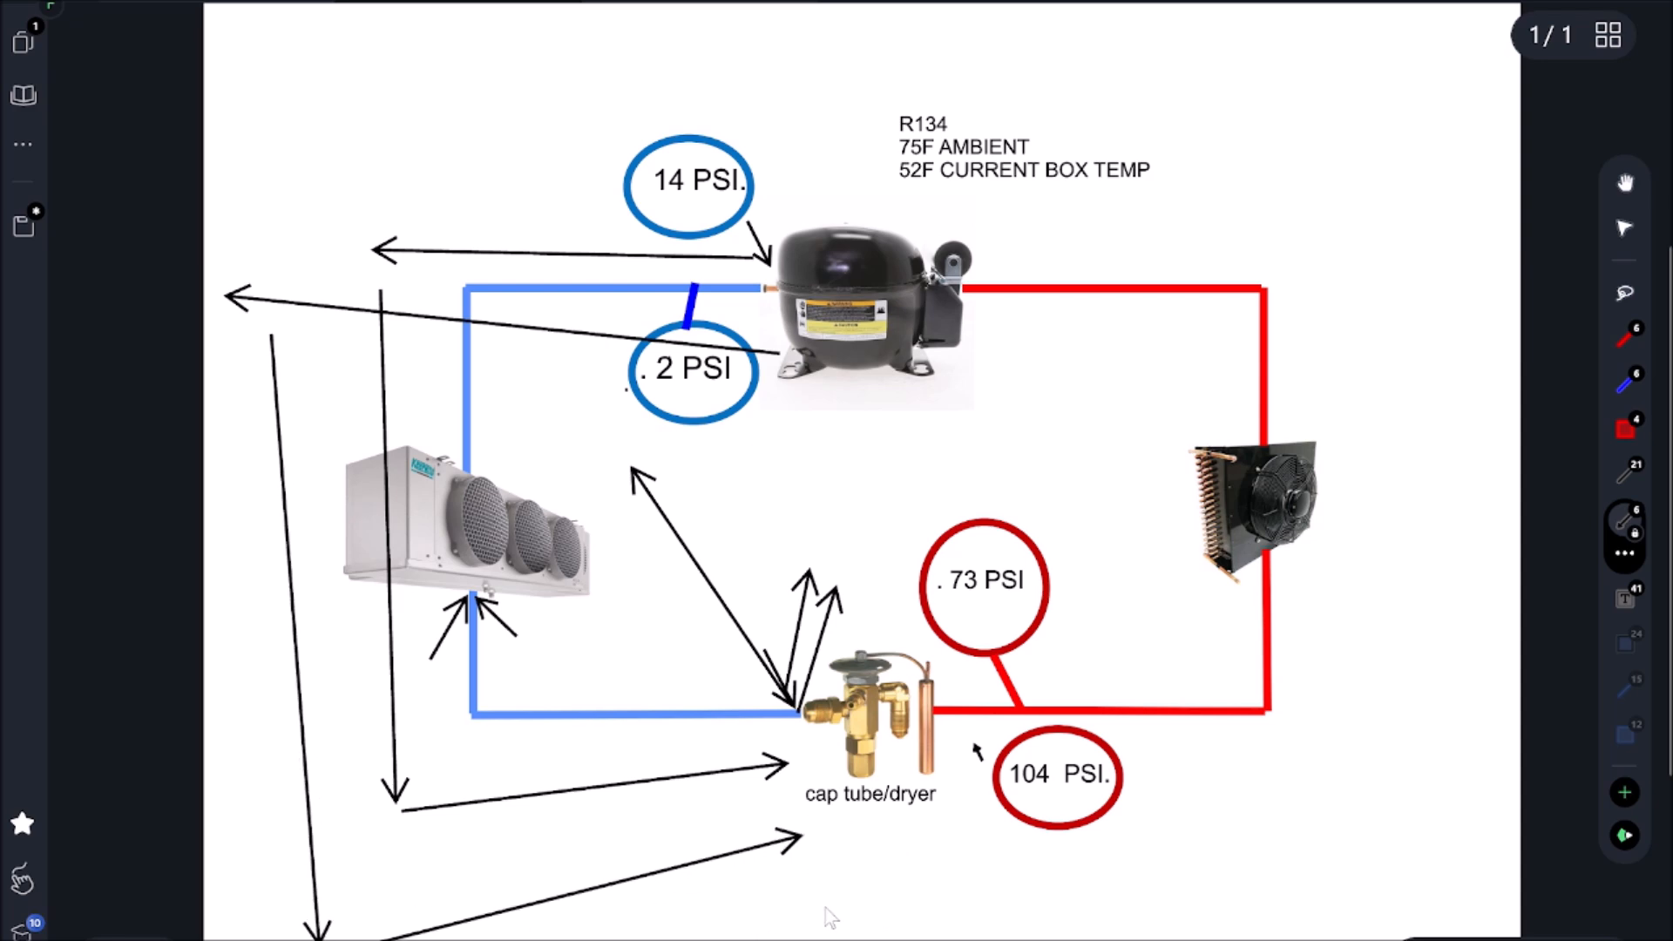
{"action": "left_click_drag", "start_coordinate": [857, 929], "coordinate": [826, 919]}
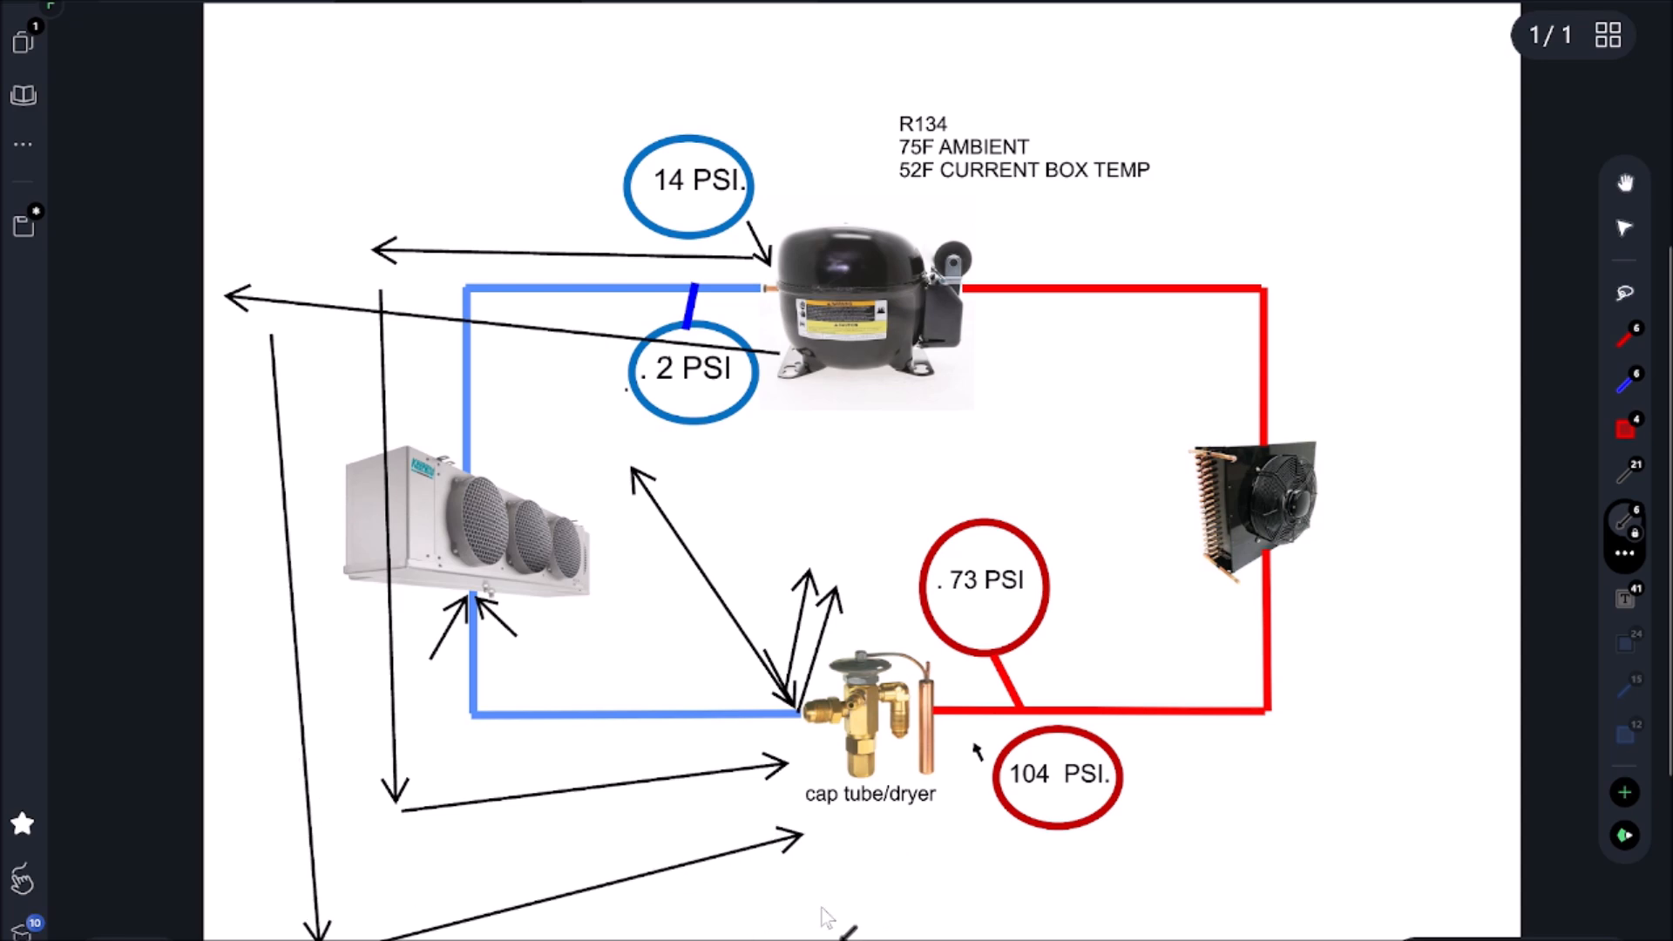